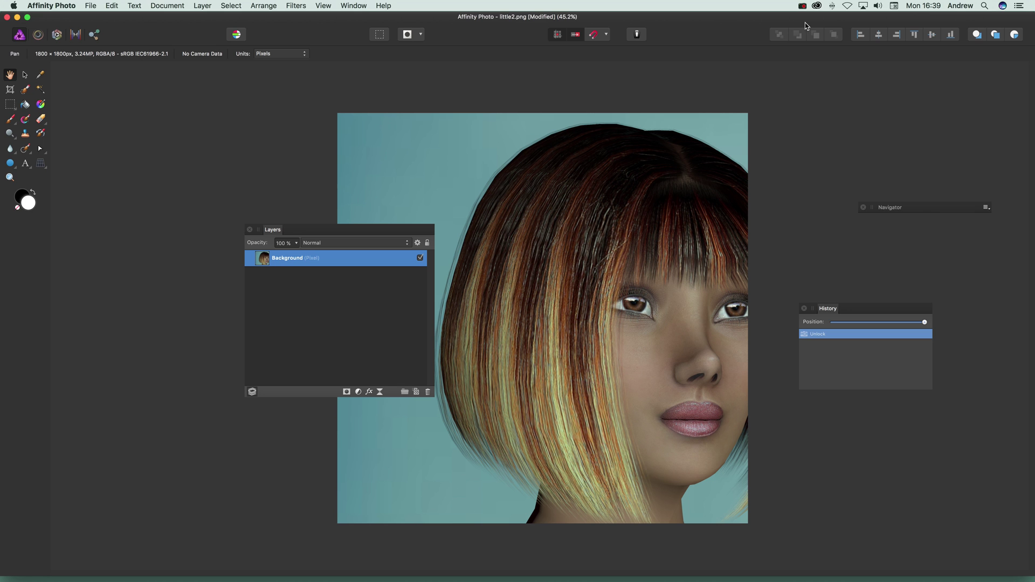
Browse the Filters menu and close it without applying anything.
{"action": "left_click", "coordinate": [291, 7]}
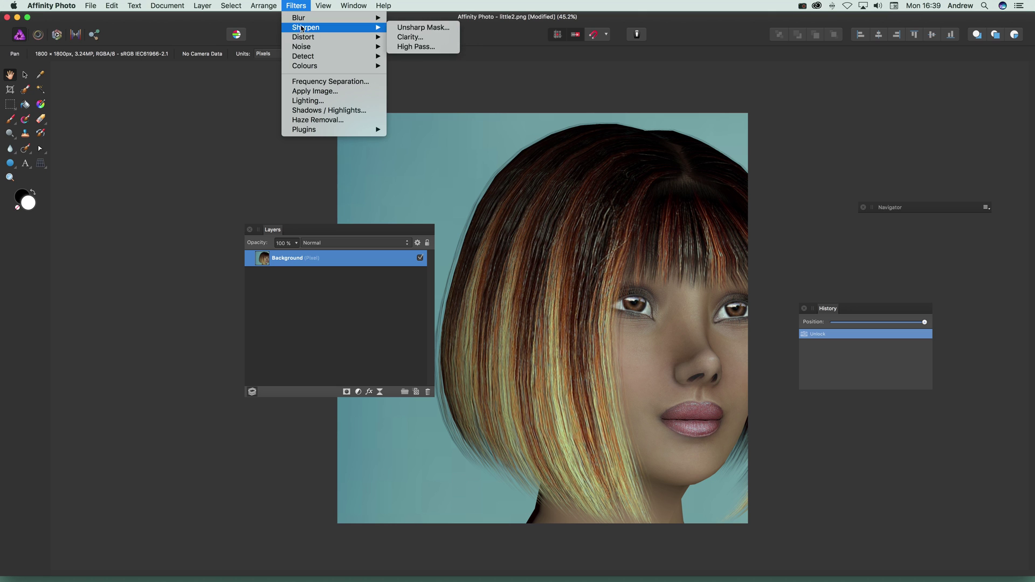
{"action": "mouse_move", "coordinate": [306, 51]}
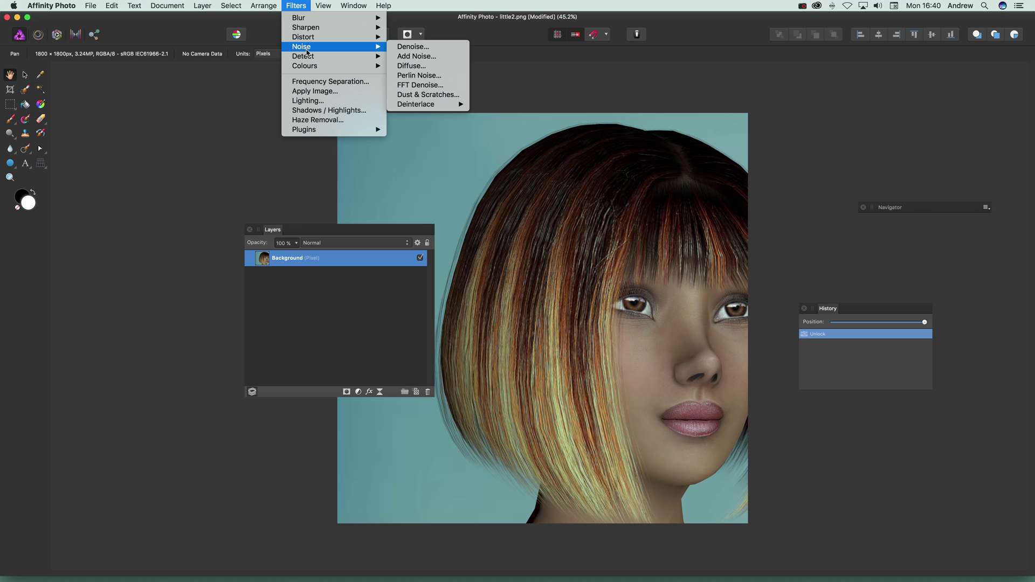
{"action": "left_click", "coordinate": [79, 334]}
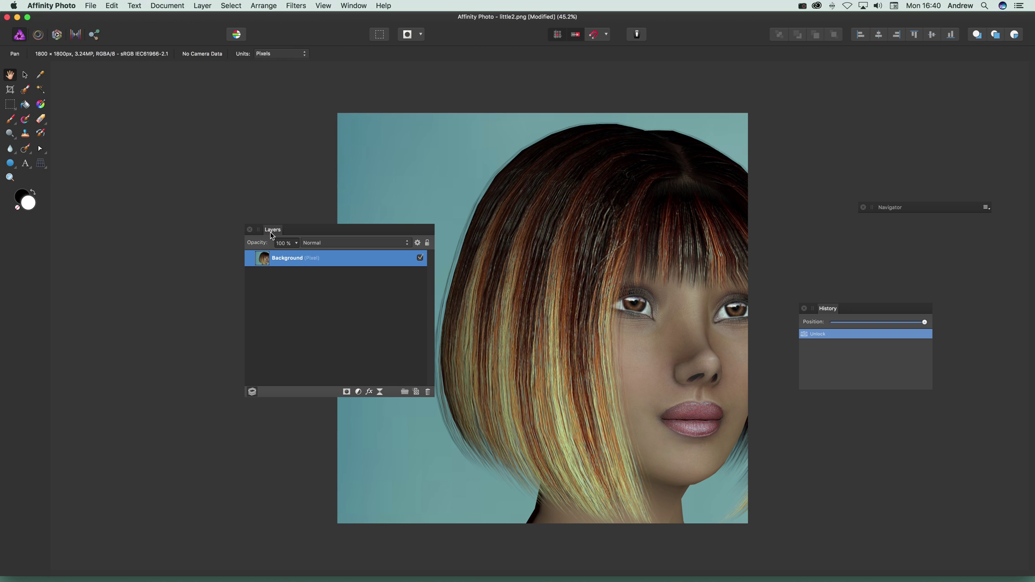
Look through the View menu without changes, then bring up the Layer menu.
{"action": "left_click", "coordinate": [328, 7]}
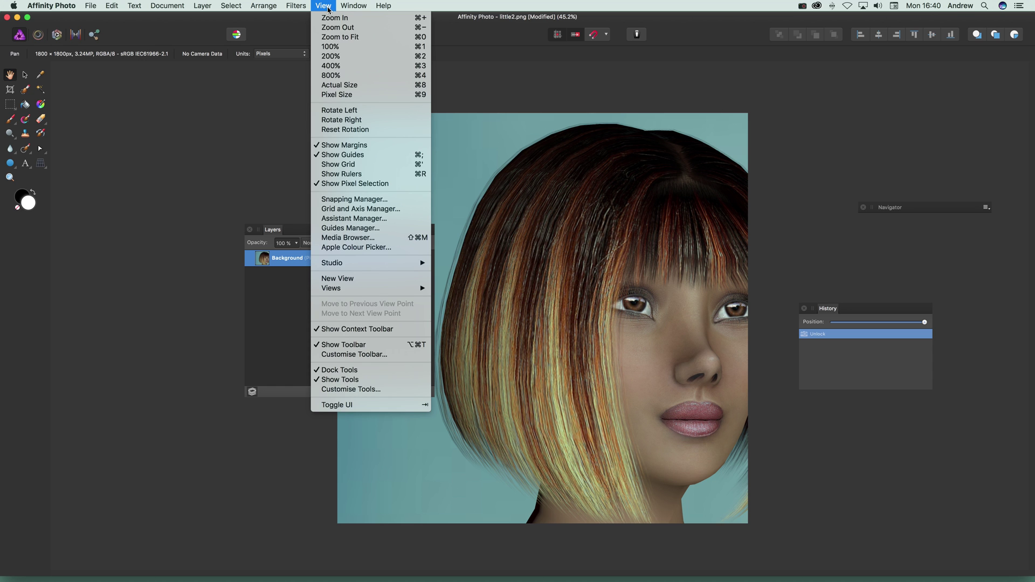
{"action": "mouse_move", "coordinate": [337, 264]}
{"action": "left_click", "coordinate": [278, 235]}
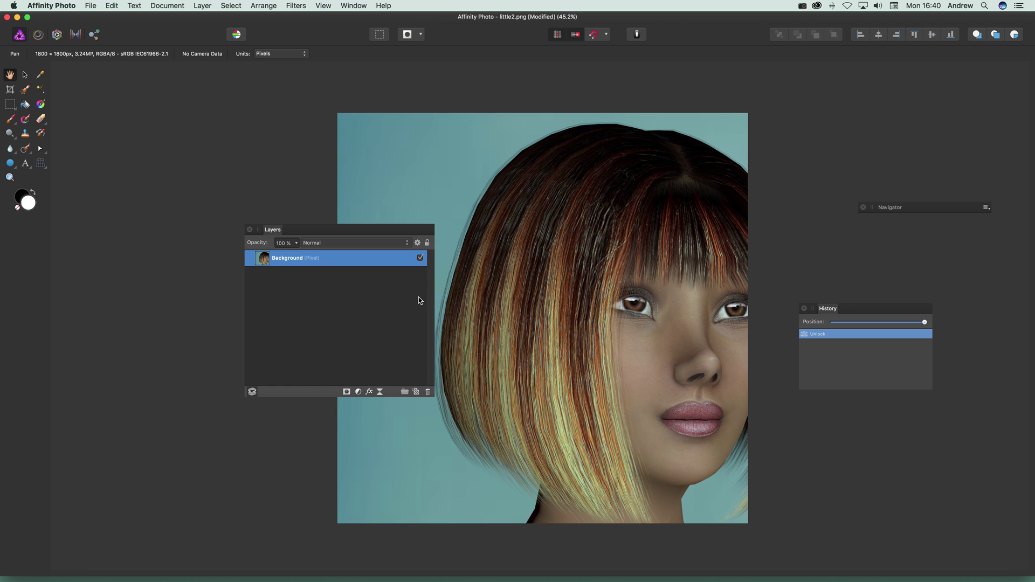
{"action": "left_click", "coordinate": [202, 6]}
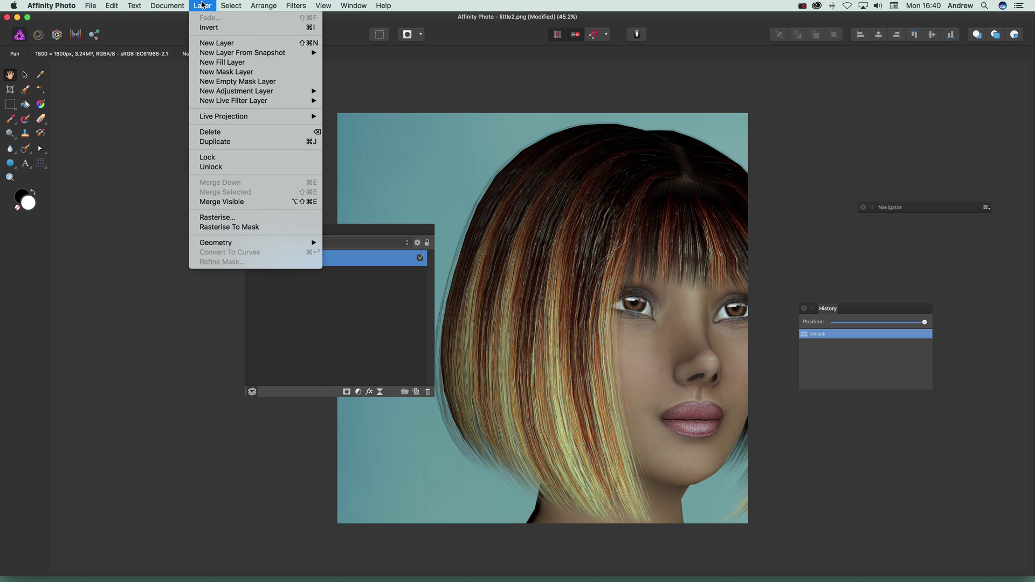
Duplicate the Background layer and move the Layers panel lower on screen.
{"action": "left_click", "coordinate": [222, 144]}
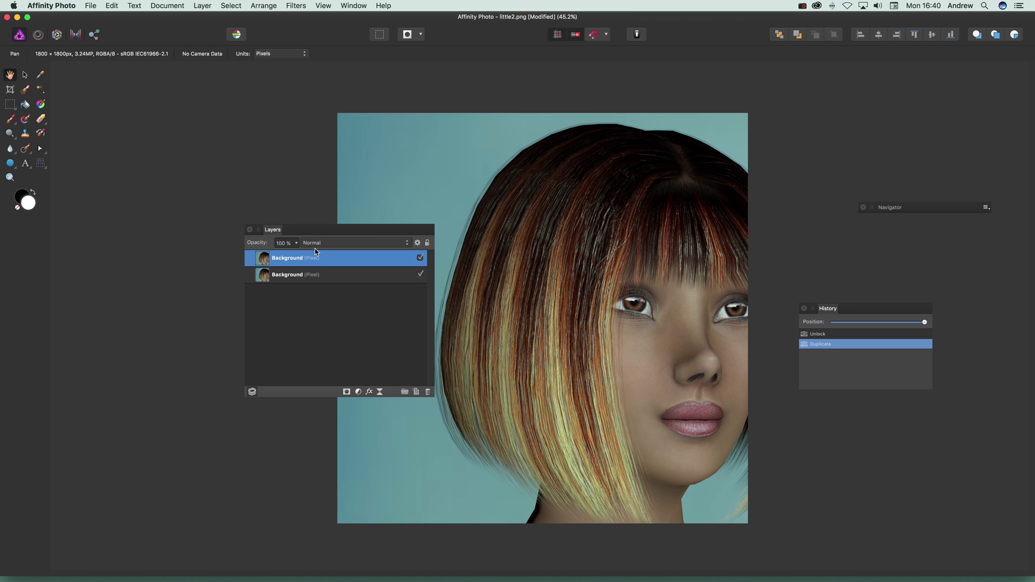
{"action": "left_click", "coordinate": [201, 6]}
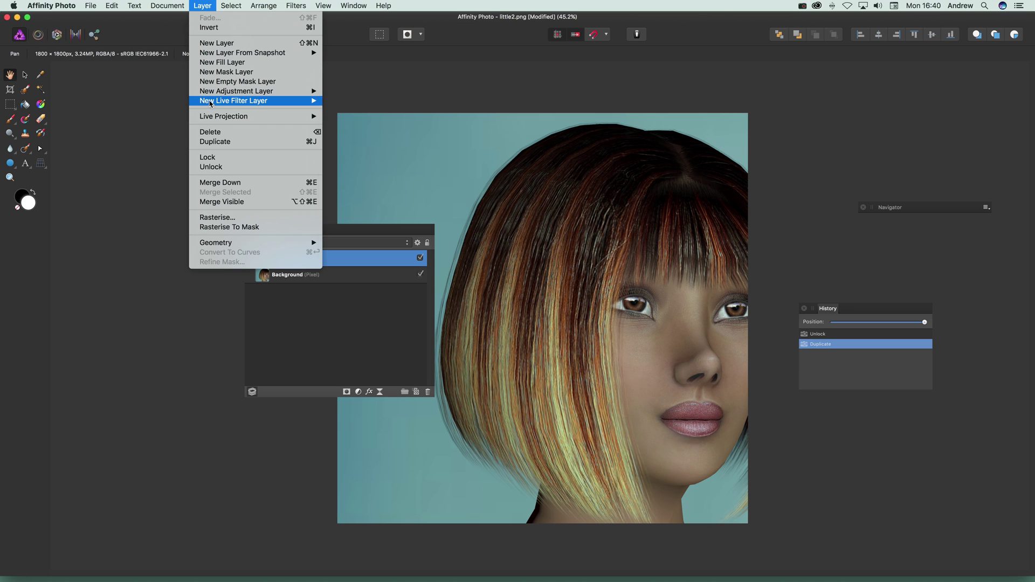
{"action": "mouse_move", "coordinate": [212, 102]}
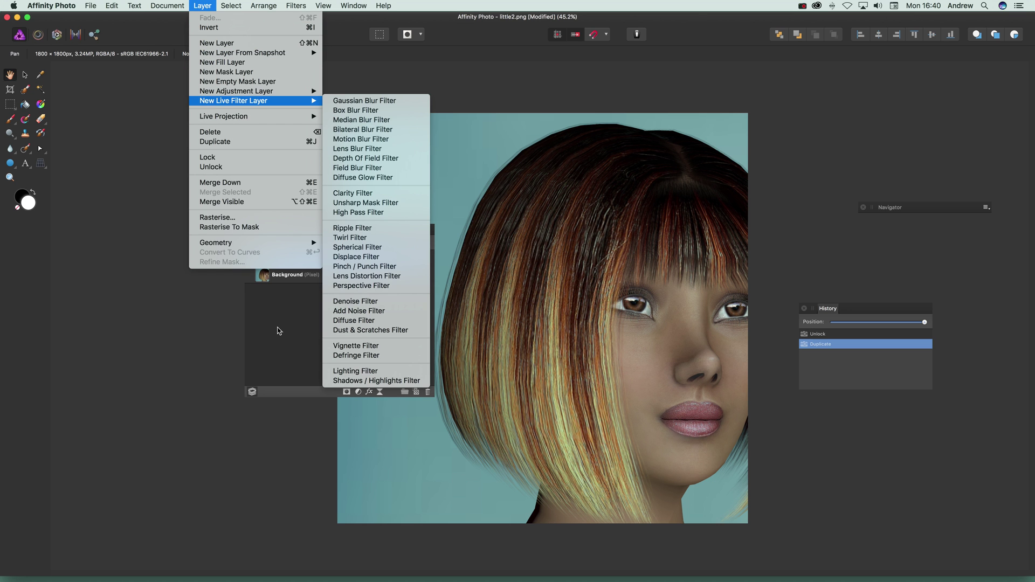
{"action": "key", "text": "Escape"}
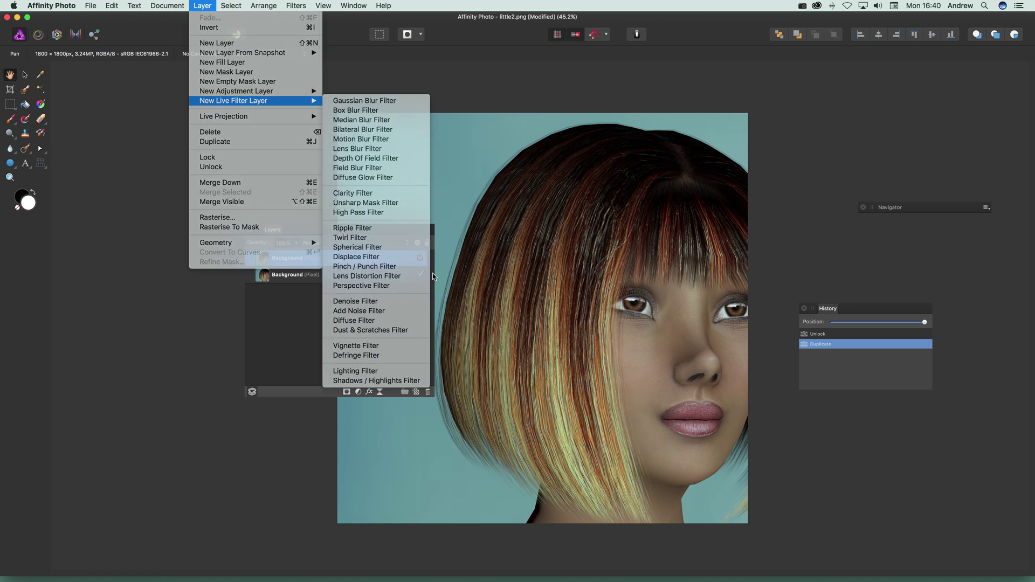
{"action": "left_click_drag", "start_coordinate": [333, 235], "coordinate": [261, 279]}
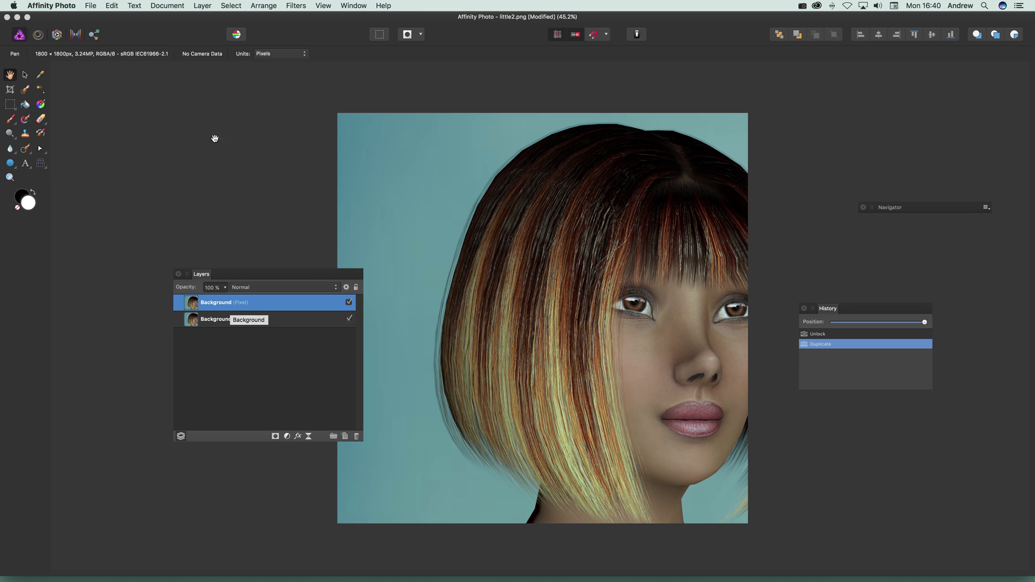
{"action": "left_click", "coordinate": [198, 6]}
Add a live Gaussian Blur filter layer with a 29.2 px radius.
{"action": "mouse_move", "coordinate": [224, 102]}
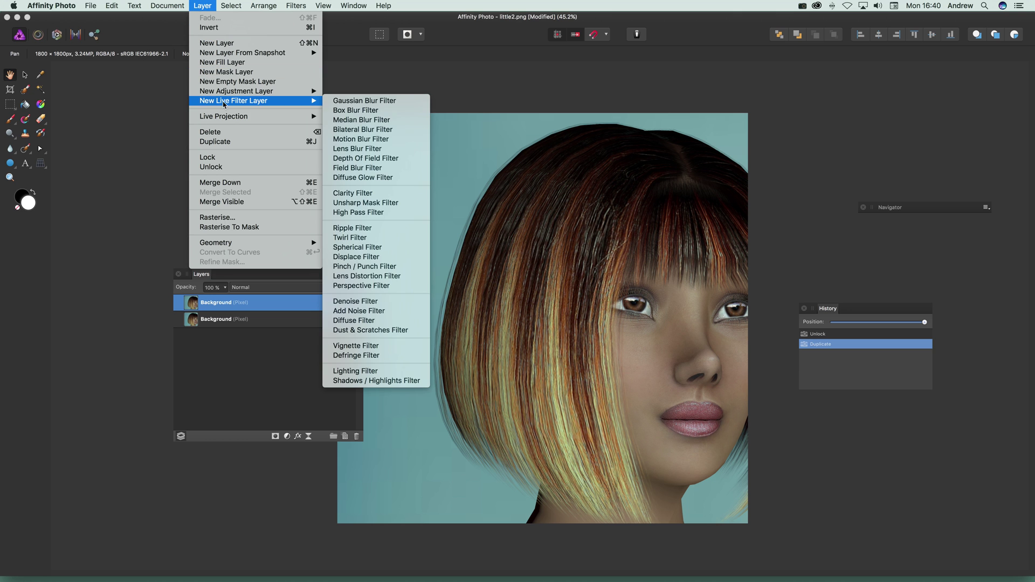
{"action": "left_click", "coordinate": [369, 106]}
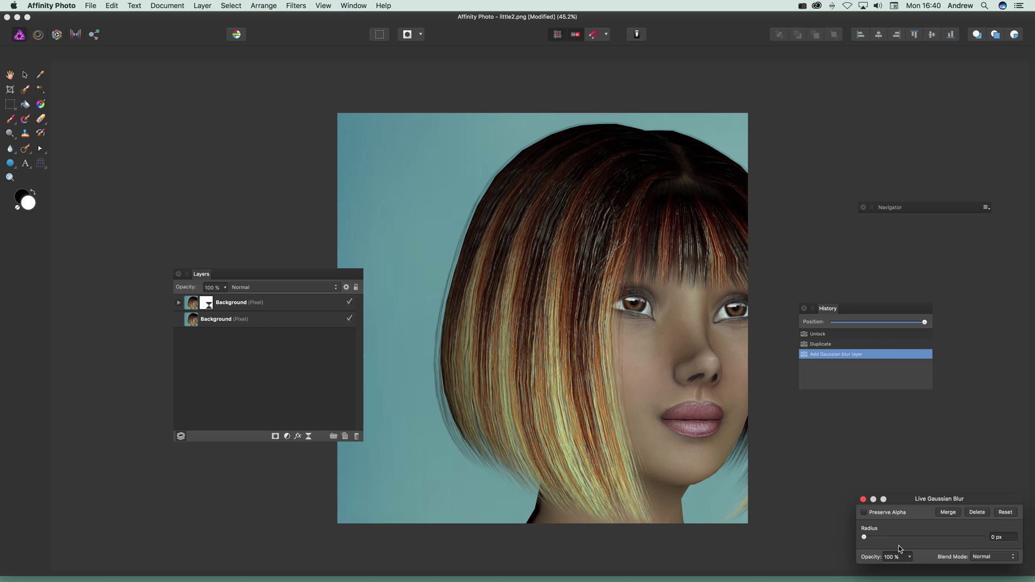
{"action": "left_click", "coordinate": [897, 537]}
{"action": "left_click_drag", "start_coordinate": [945, 503], "coordinate": [517, 463]}
{"action": "left_click_drag", "start_coordinate": [469, 496], "coordinate": [513, 498]}
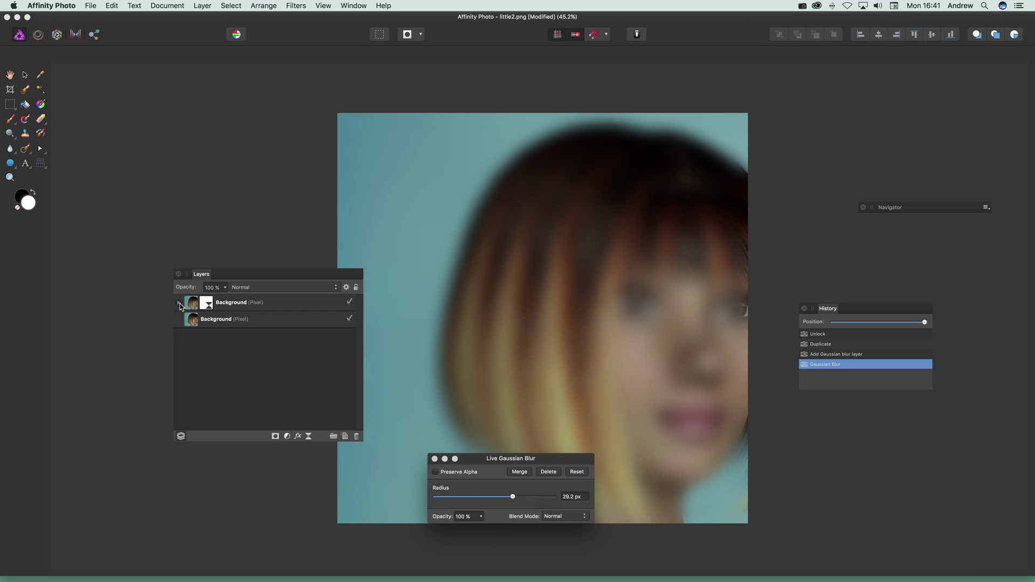
Expand the blurred layer and toggle its and the filter's visibility to compare with the original.
{"action": "left_click", "coordinate": [180, 304]}
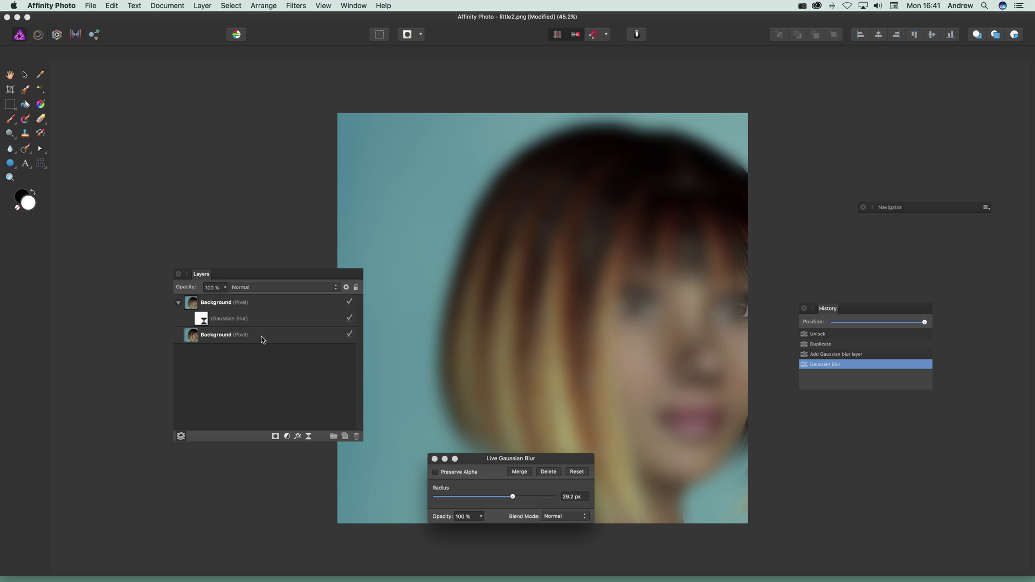
{"action": "left_click", "coordinate": [349, 304]}
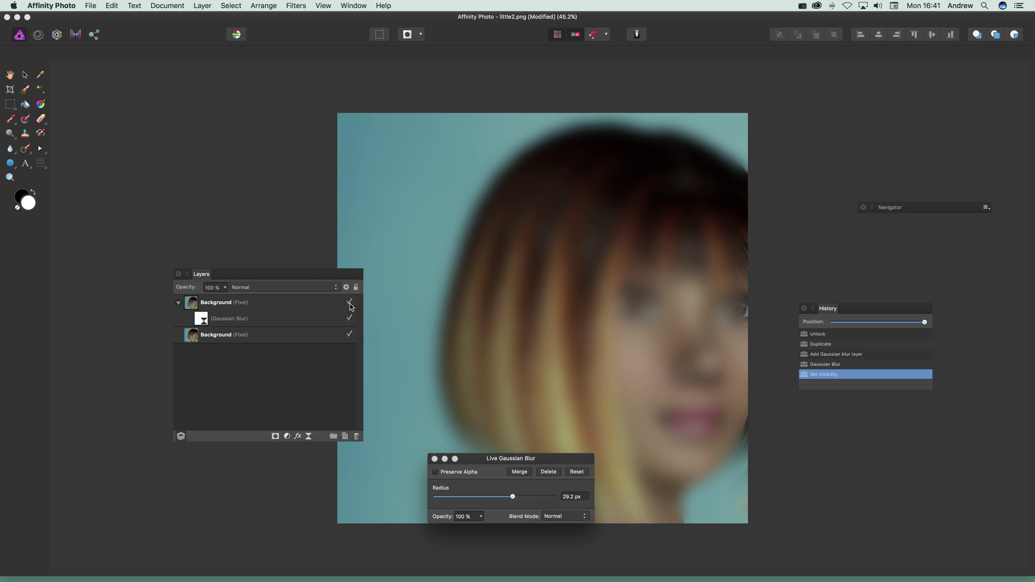
{"action": "left_click", "coordinate": [350, 319]}
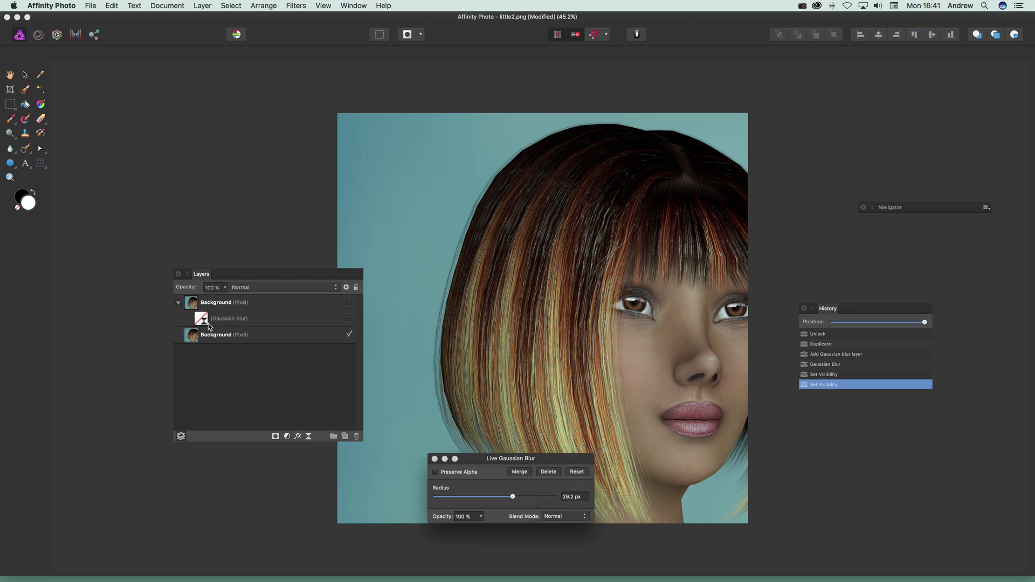
{"action": "left_click", "coordinate": [349, 318]}
Re-show the Gaussian Blur and drag it above both Background layers as its own layer.
{"action": "left_click", "coordinate": [350, 303]}
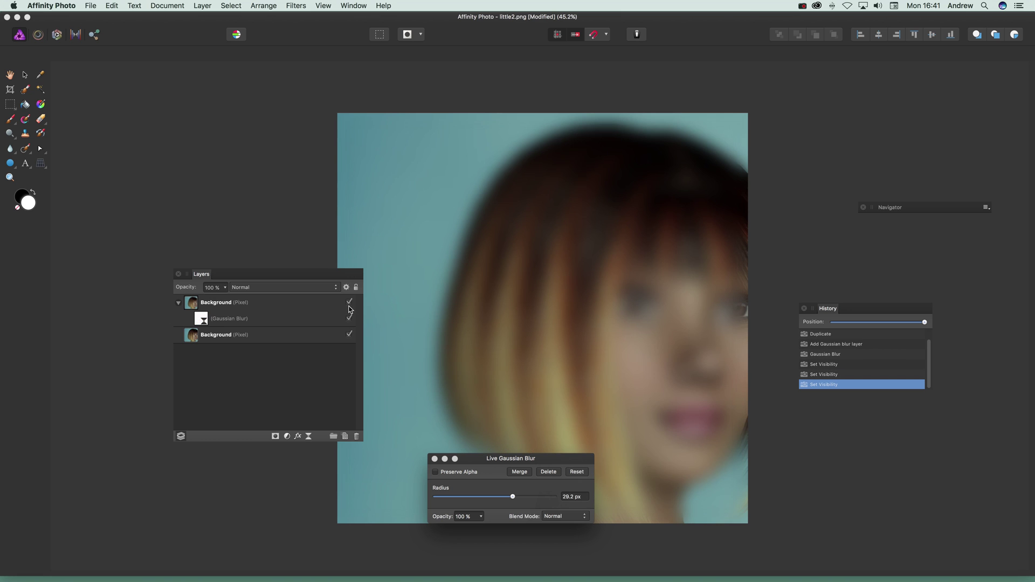
{"action": "left_click", "coordinate": [204, 322]}
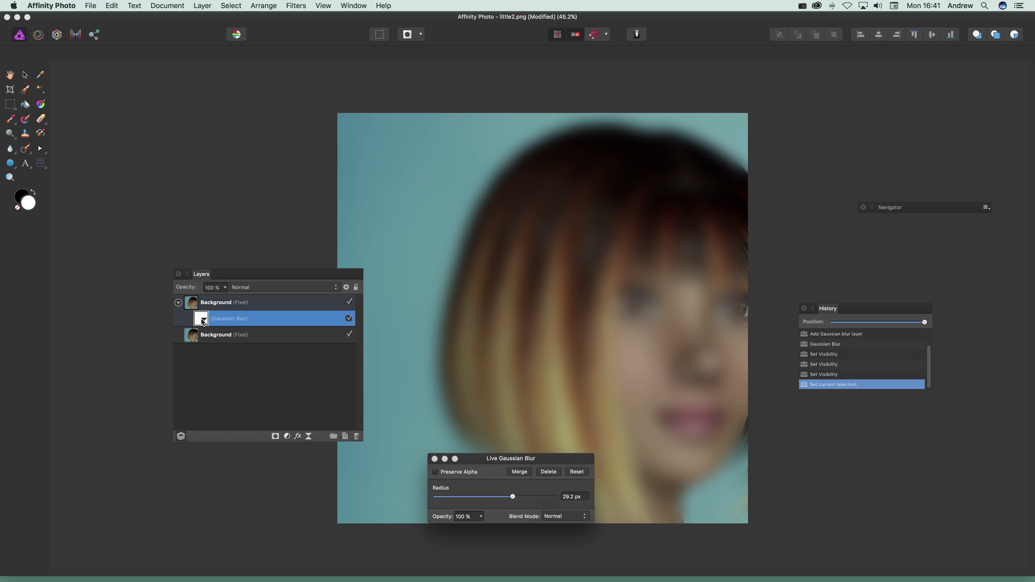
{"action": "left_click_drag", "start_coordinate": [204, 317], "coordinate": [201, 302]}
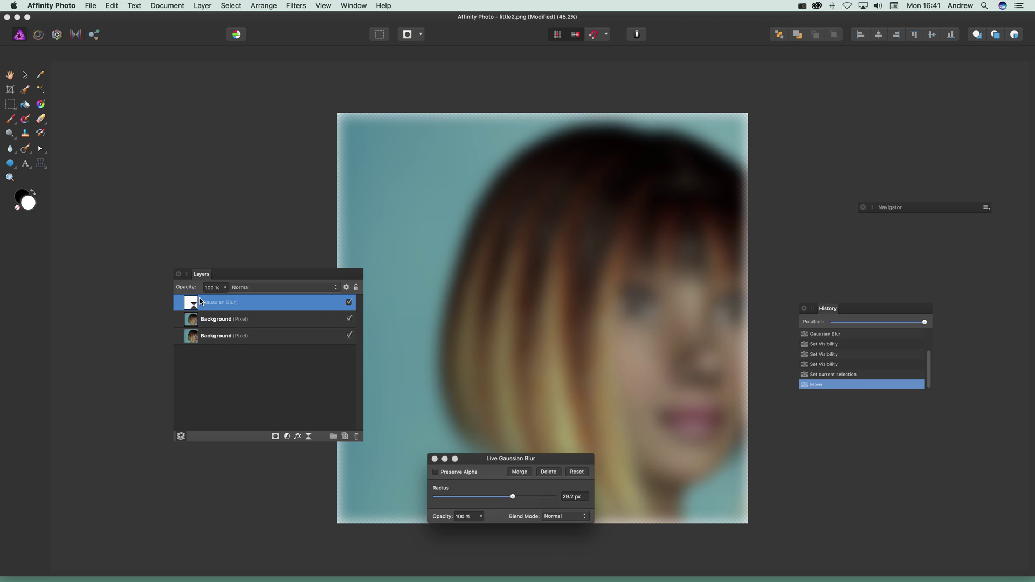
Set the middle Background layer's blend mode to Multiply.
{"action": "left_click", "coordinate": [226, 322]}
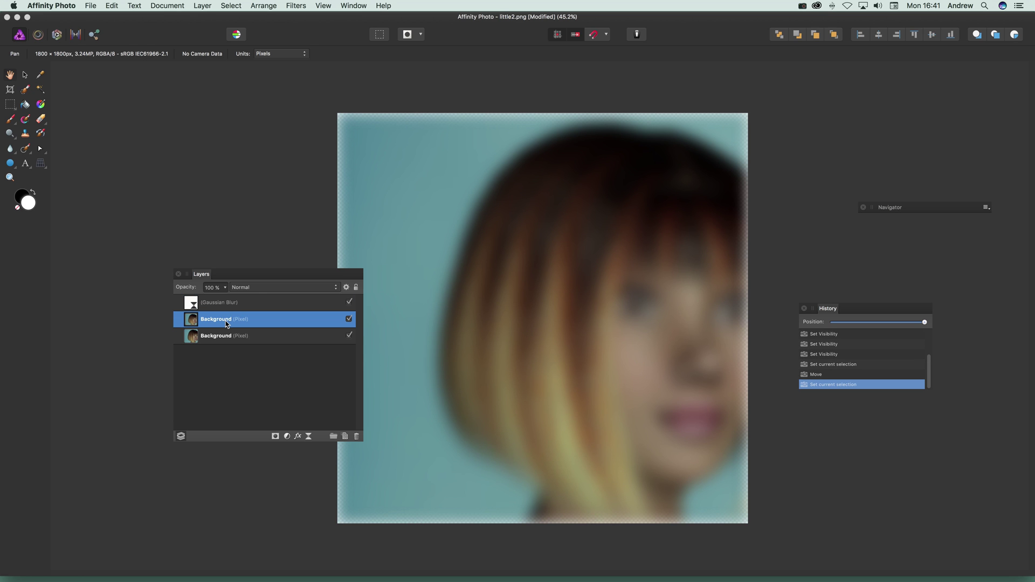
{"action": "left_click", "coordinate": [268, 289]}
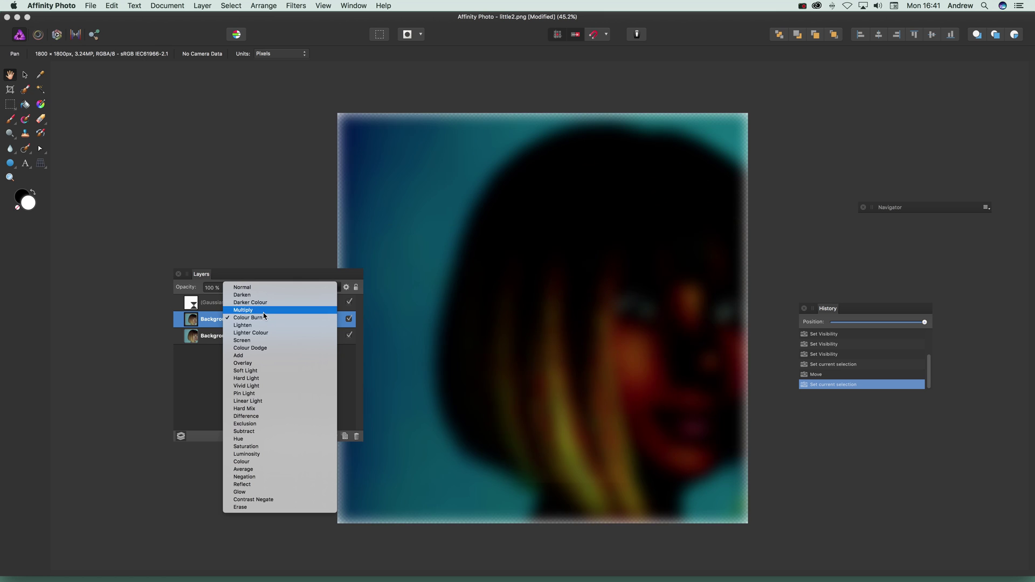
{"action": "left_click", "coordinate": [259, 310]}
{"action": "left_click", "coordinate": [230, 335]}
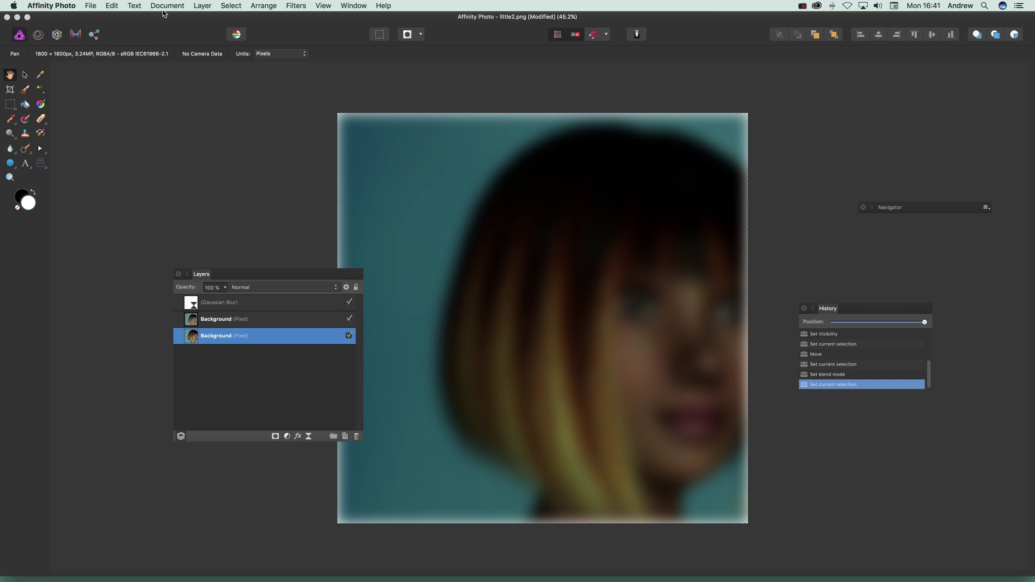
{"action": "left_click", "coordinate": [206, 5]}
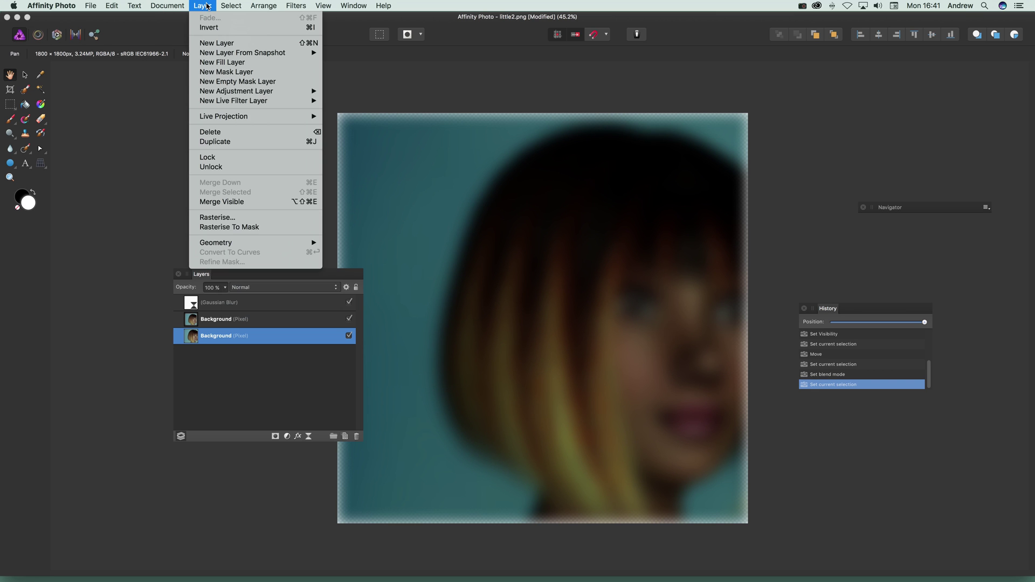
Add a live Lens Distortion filter to the lower Background layer at 57% distortion.
{"action": "mouse_move", "coordinate": [217, 104]}
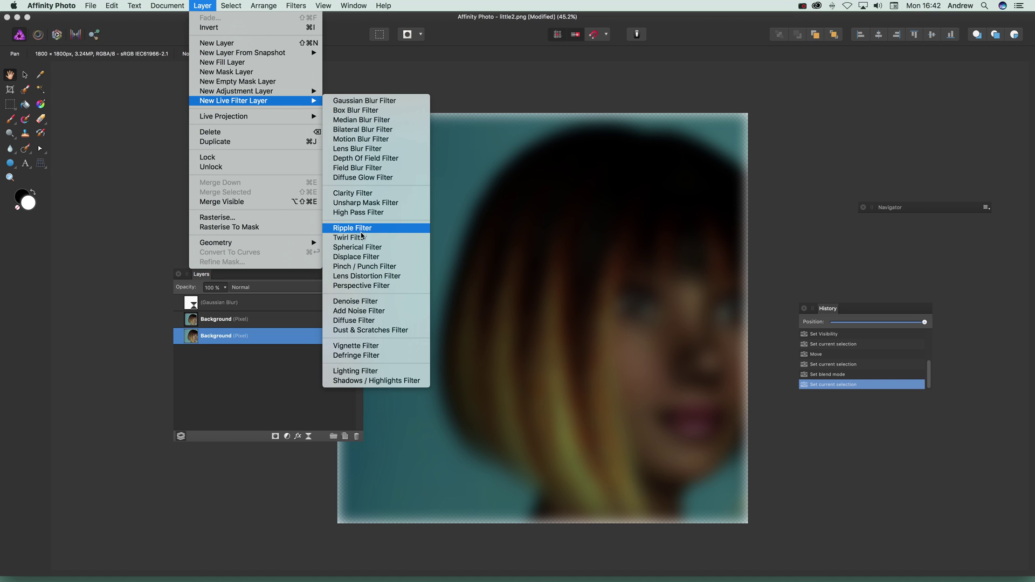
{"action": "left_click", "coordinate": [365, 276]}
{"action": "left_click_drag", "start_coordinate": [922, 538], "coordinate": [783, 490]}
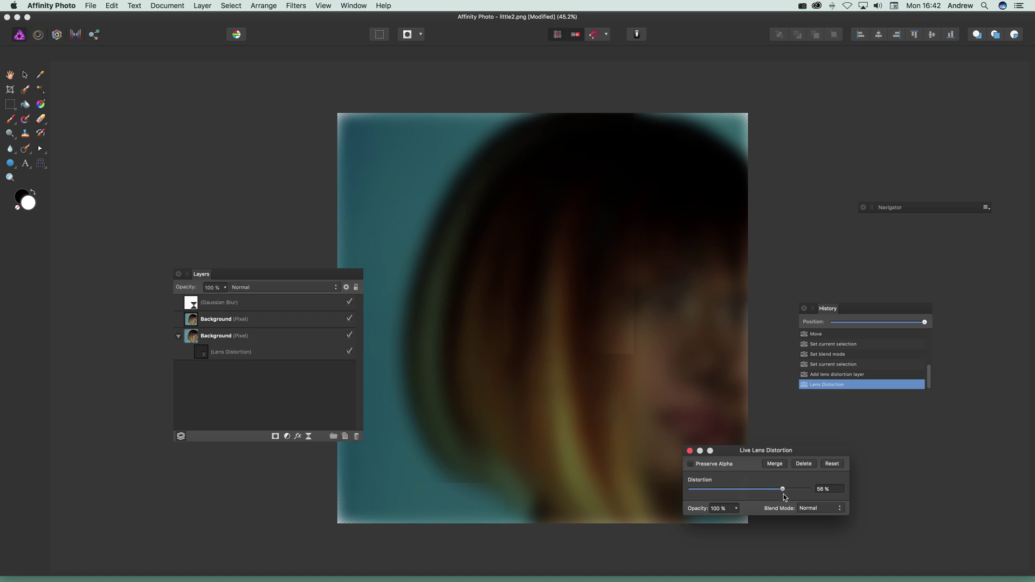
{"action": "left_click", "coordinate": [240, 338]}
Switch the upper Background layer's blend mode from Multiply to Darken.
{"action": "left_click", "coordinate": [242, 321]}
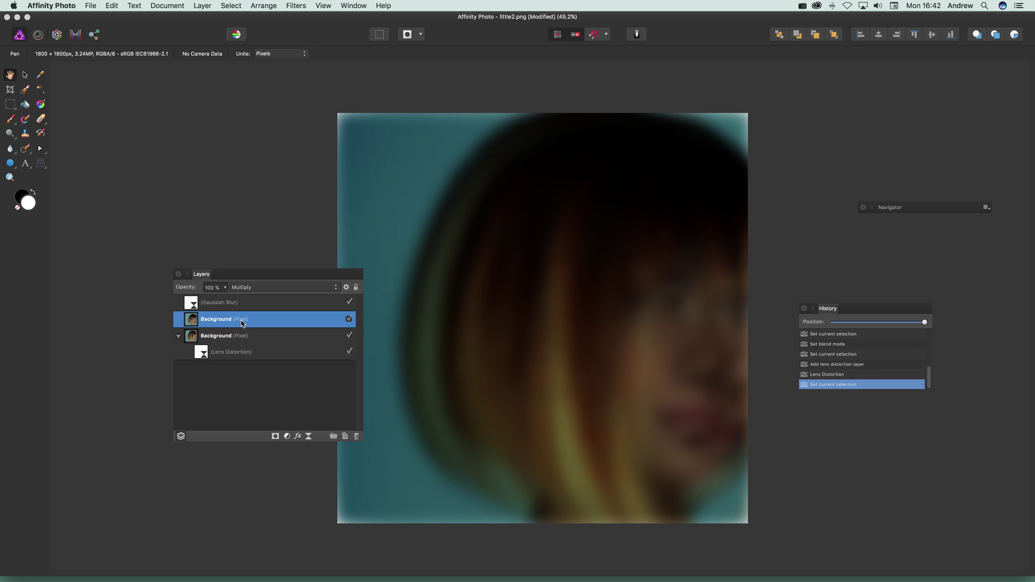
{"action": "left_click", "coordinate": [249, 289]}
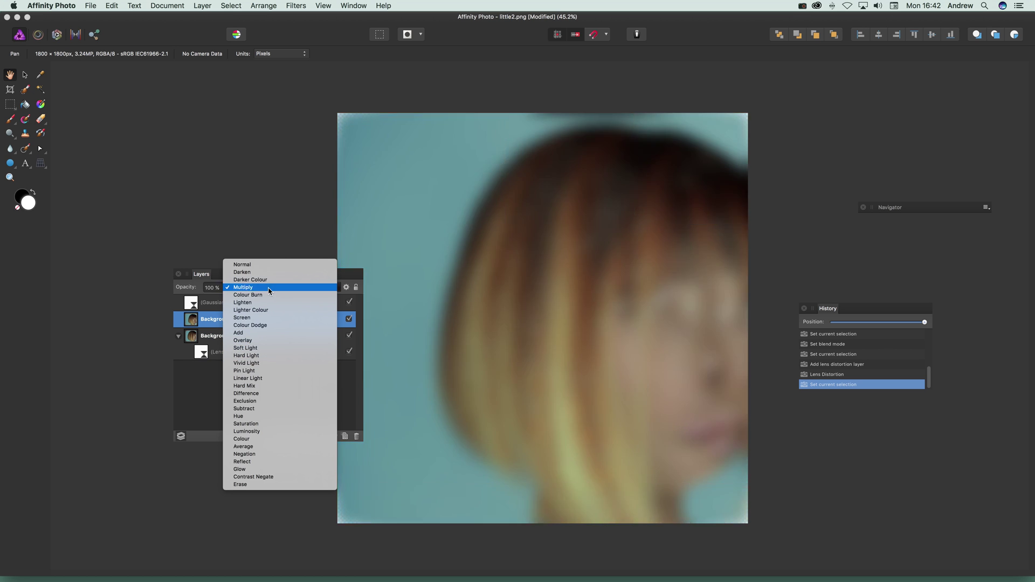
{"action": "left_click", "coordinate": [243, 272]}
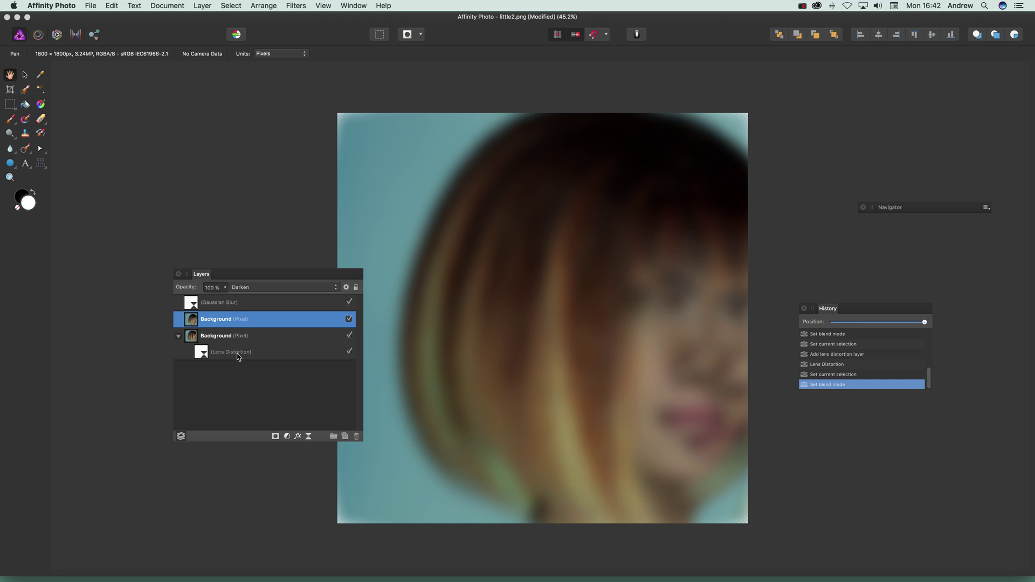
{"action": "left_click", "coordinate": [238, 356]}
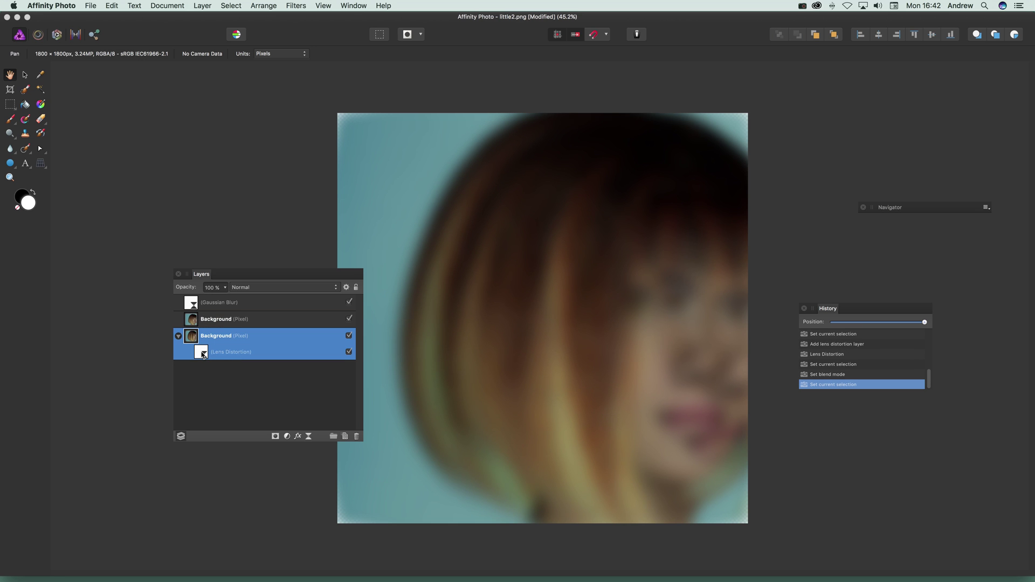
{"action": "left_click", "coordinate": [203, 354]}
Reopen the Lens Distortion settings and nudge the distortion up to 59%.
{"action": "double_click", "coordinate": [203, 354]}
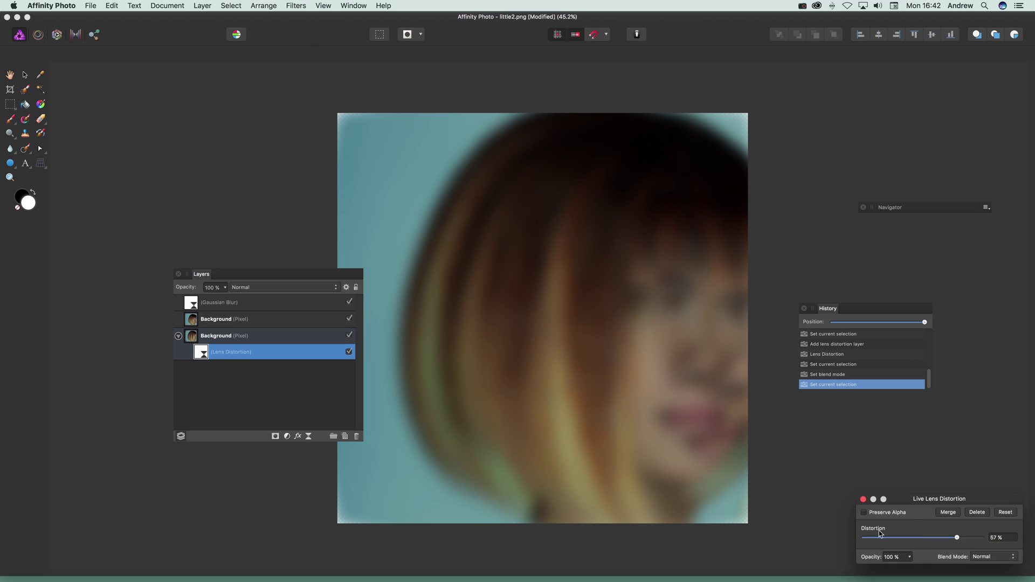
{"action": "left_click_drag", "start_coordinate": [914, 503], "coordinate": [475, 445]}
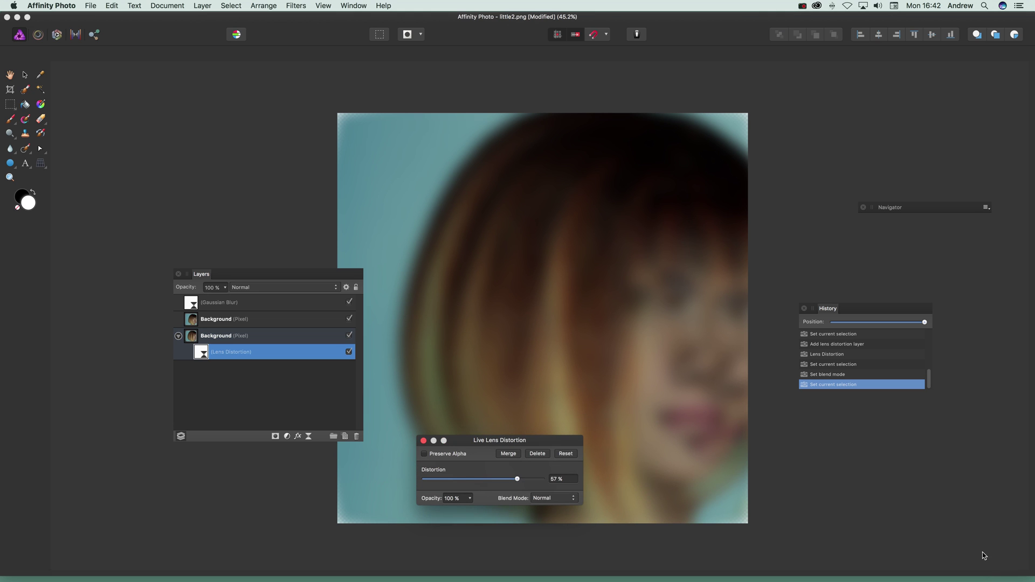
{"action": "left_click_drag", "start_coordinate": [517, 479], "coordinate": [516, 480]}
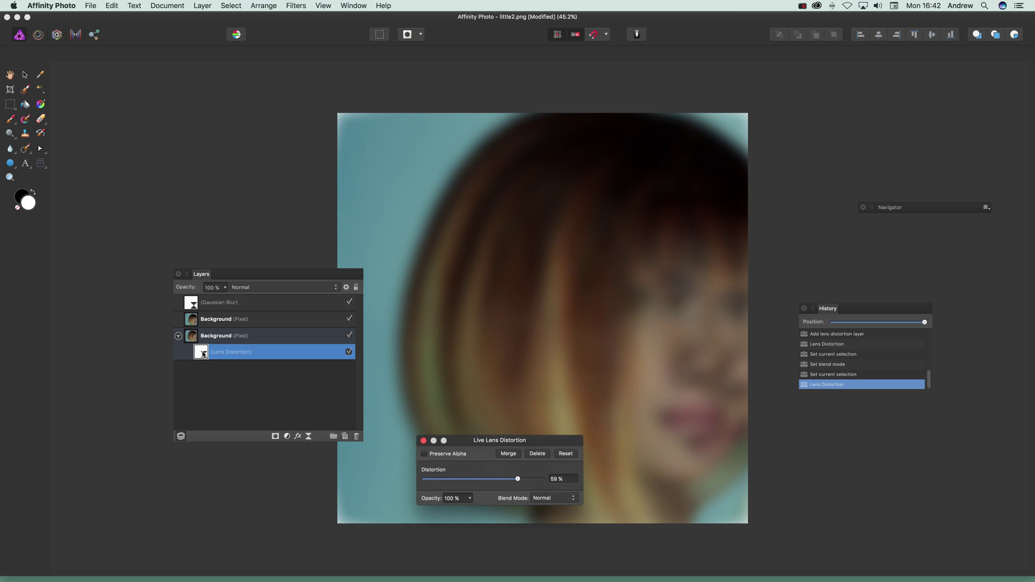
Hide the lower Background and pull Lens Distortion out as its own layer below Gaussian Blur.
{"action": "left_click_drag", "start_coordinate": [202, 353], "coordinate": [191, 322]}
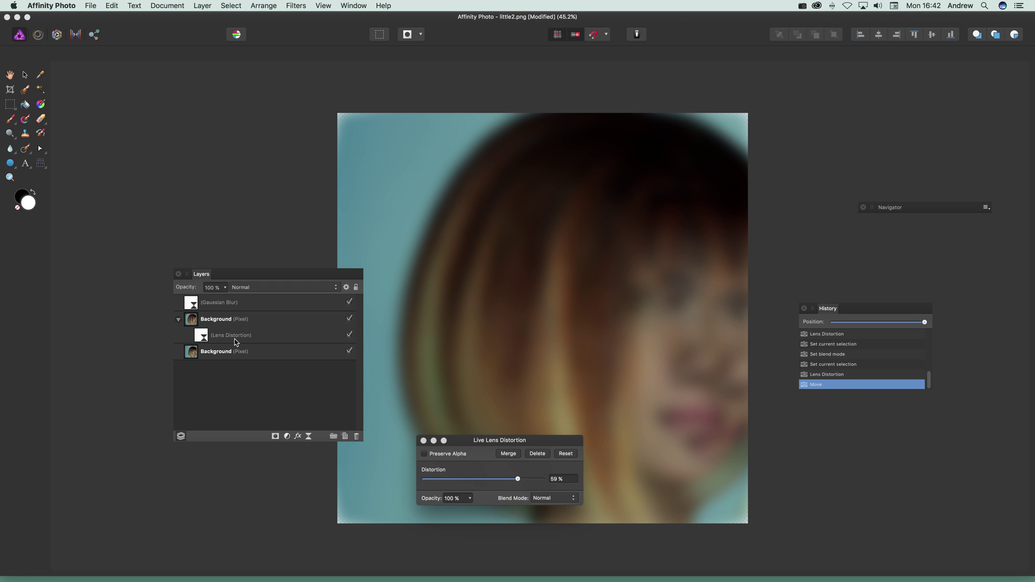
{"action": "left_click", "coordinate": [246, 319]}
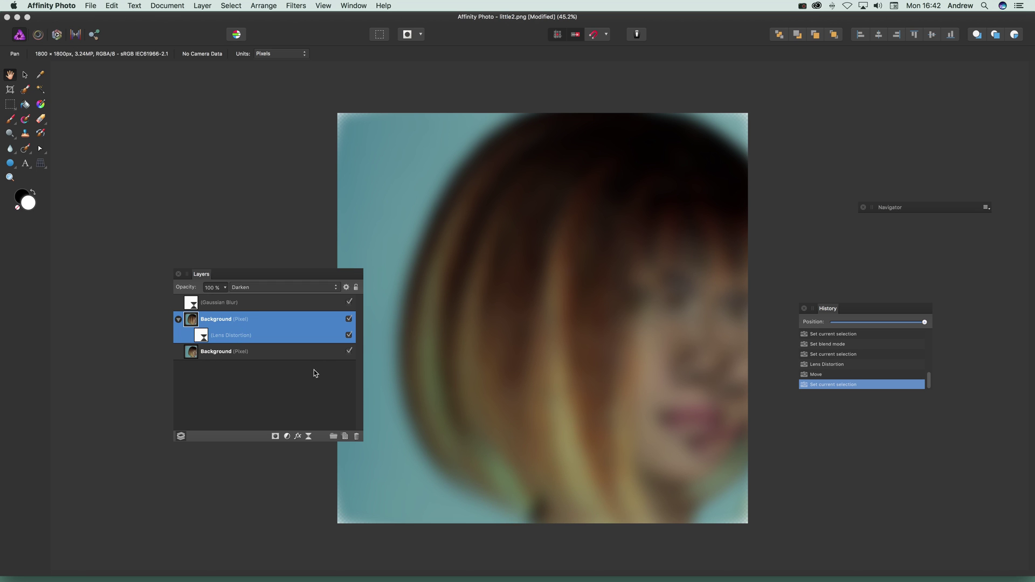
{"action": "left_click", "coordinate": [348, 352]}
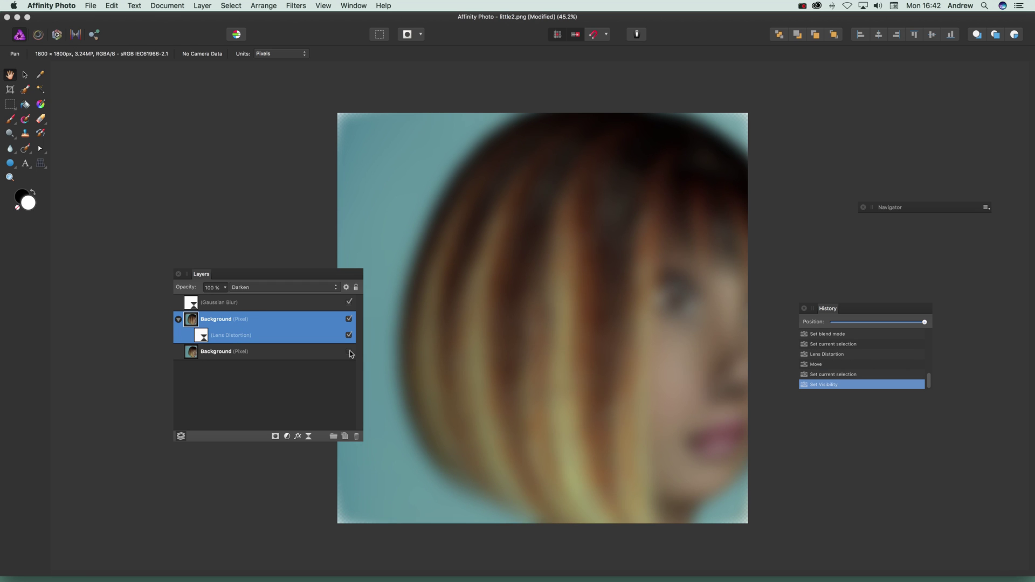
{"action": "left_click", "coordinate": [202, 338]}
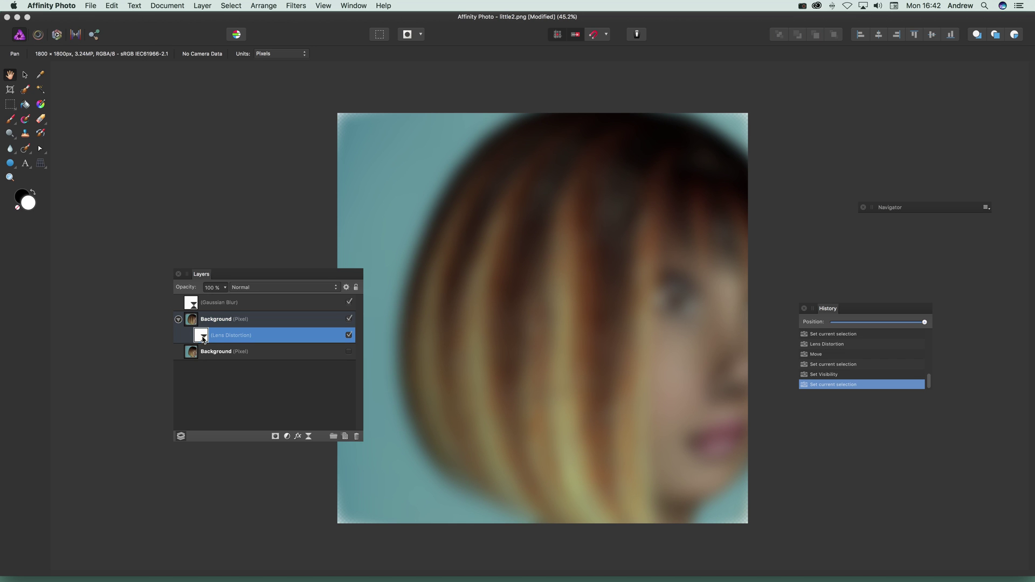
{"action": "left_click_drag", "start_coordinate": [208, 343], "coordinate": [201, 313]}
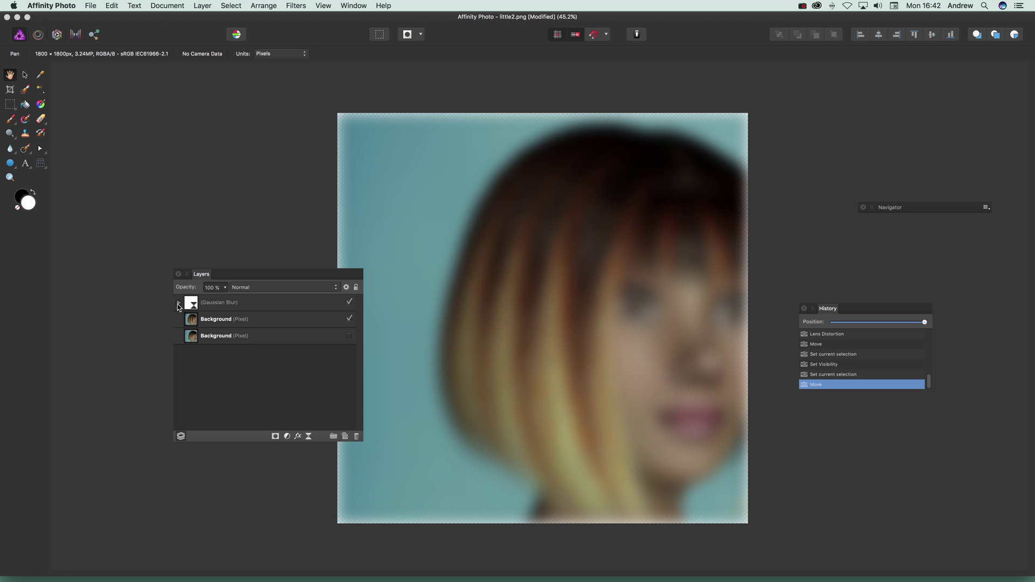
{"action": "mouse_move", "coordinate": [199, 322]}
{"action": "left_mouse_down"}
{"action": "mouse_move", "coordinate": [199, 300]}
{"action": "mouse_move", "coordinate": [192, 325]}
{"action": "left_mouse_up"}
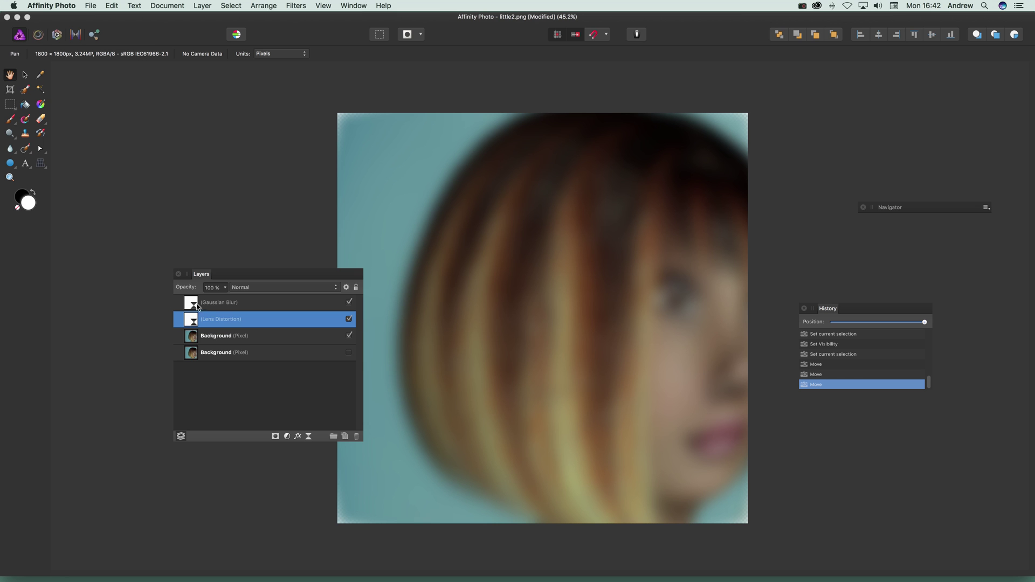
{"action": "left_click_drag", "start_coordinate": [191, 321], "coordinate": [194, 312]}
{"action": "left_click_drag", "start_coordinate": [194, 305], "coordinate": [194, 305]}
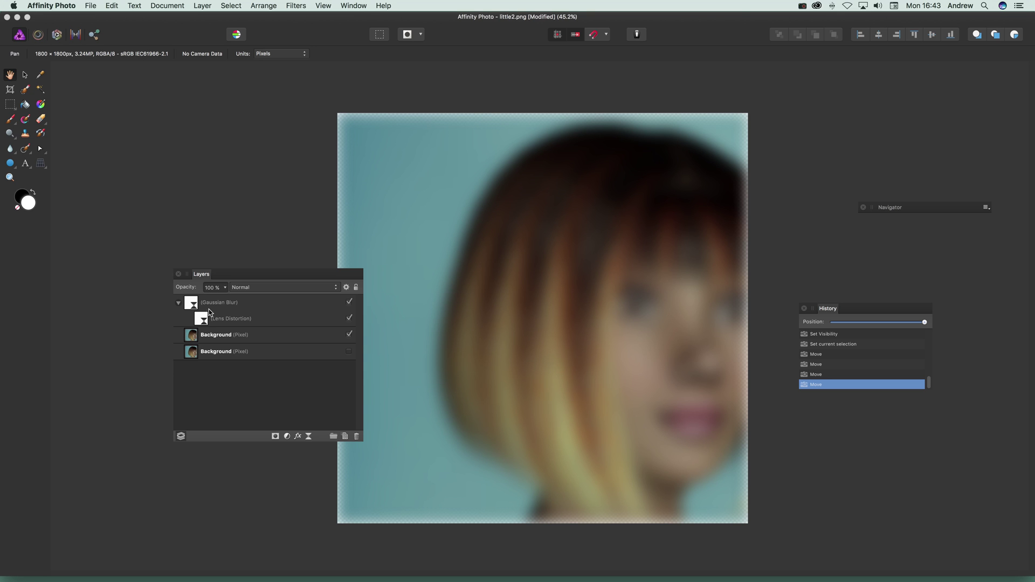
{"action": "left_click_drag", "start_coordinate": [203, 320], "coordinate": [193, 325]}
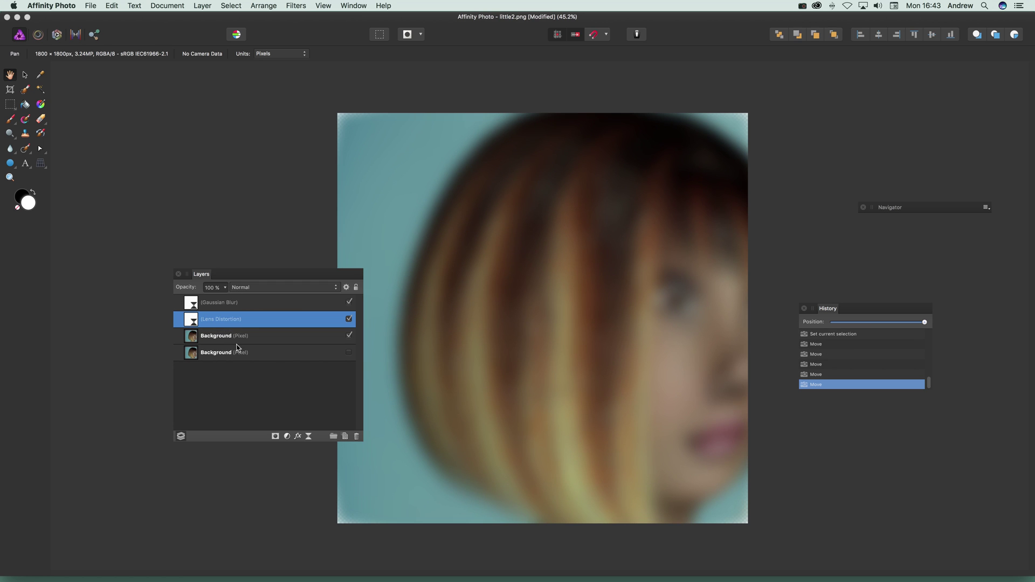
{"action": "left_click", "coordinate": [195, 321]}
{"action": "double_click", "coordinate": [192, 322]}
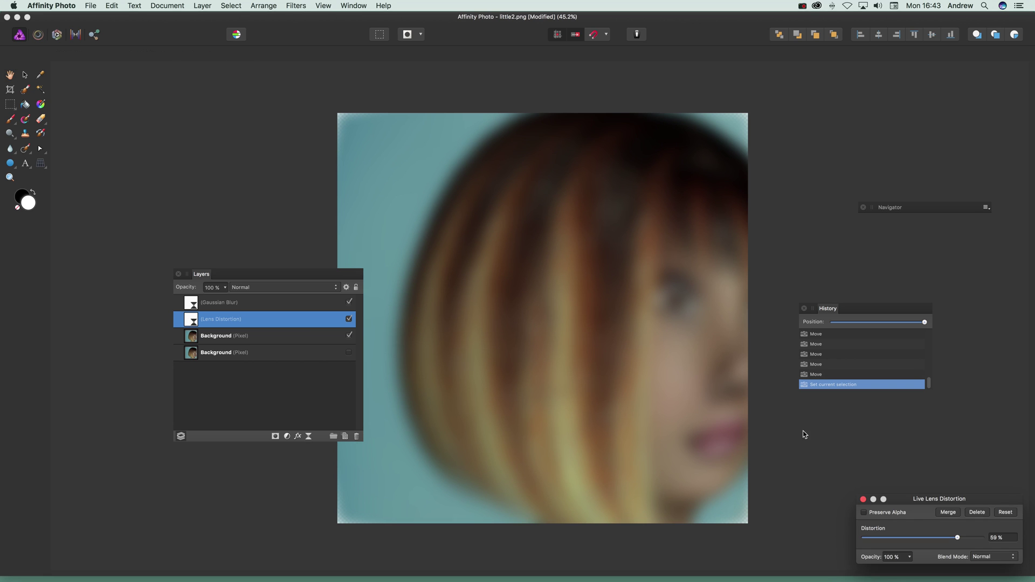
Give Lens Distortion a Linear Light blend mode and nest it inside the upper Background layer.
{"action": "left_click_drag", "start_coordinate": [947, 502], "coordinate": [777, 482]}
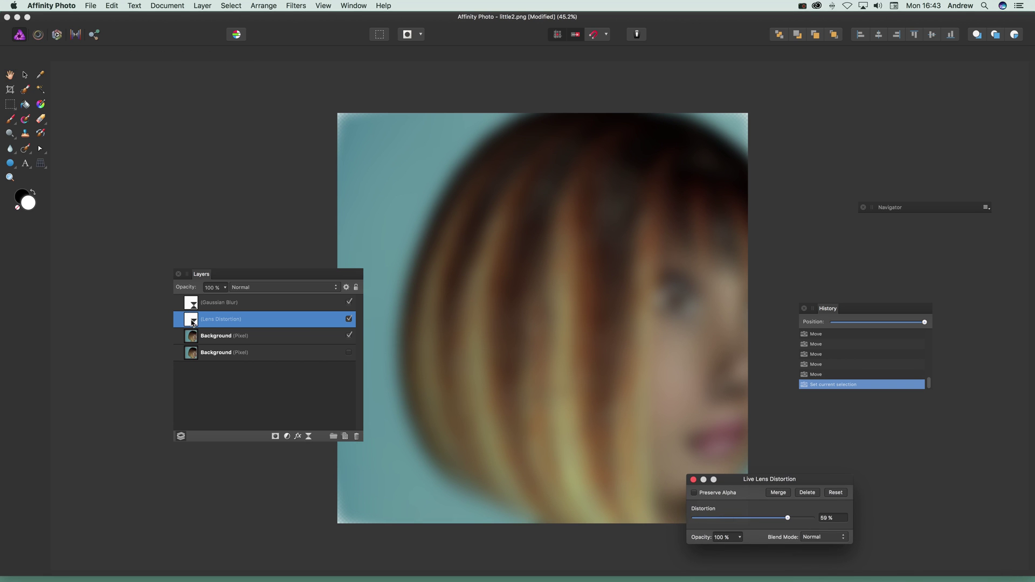
{"action": "left_click", "coordinate": [826, 538]}
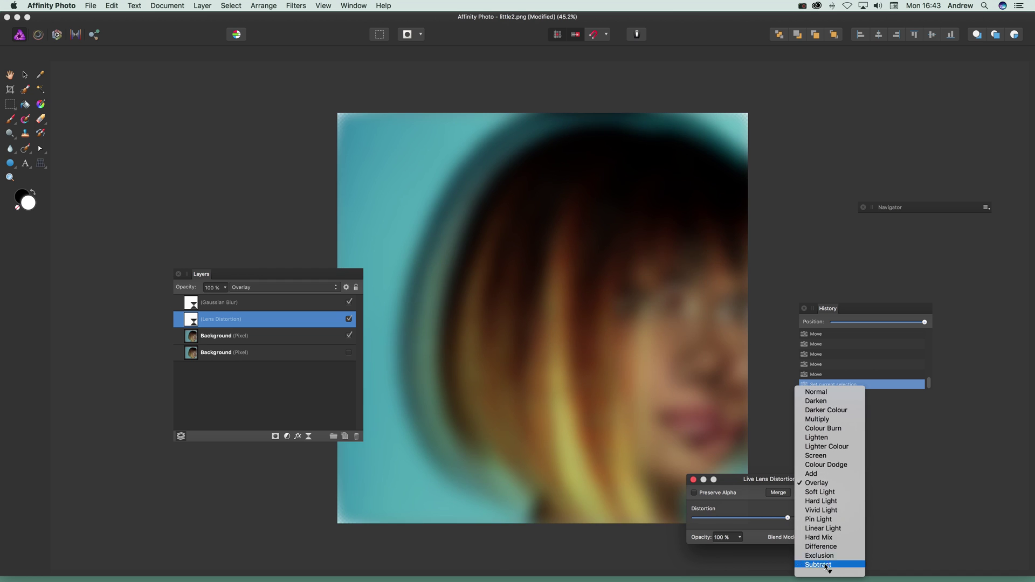
{"action": "left_click", "coordinate": [834, 531]}
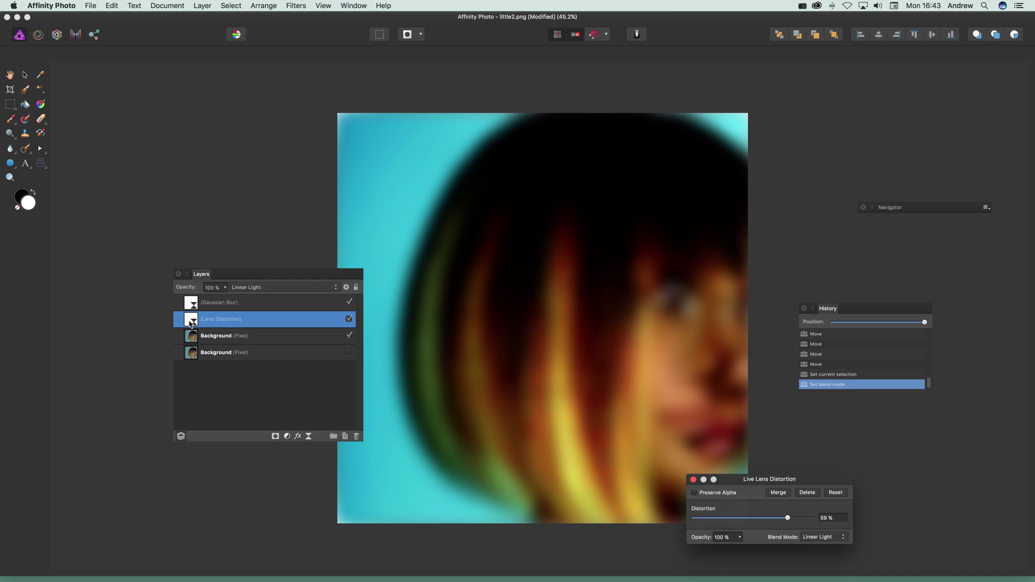
{"action": "left_click_drag", "start_coordinate": [191, 323], "coordinate": [193, 340]}
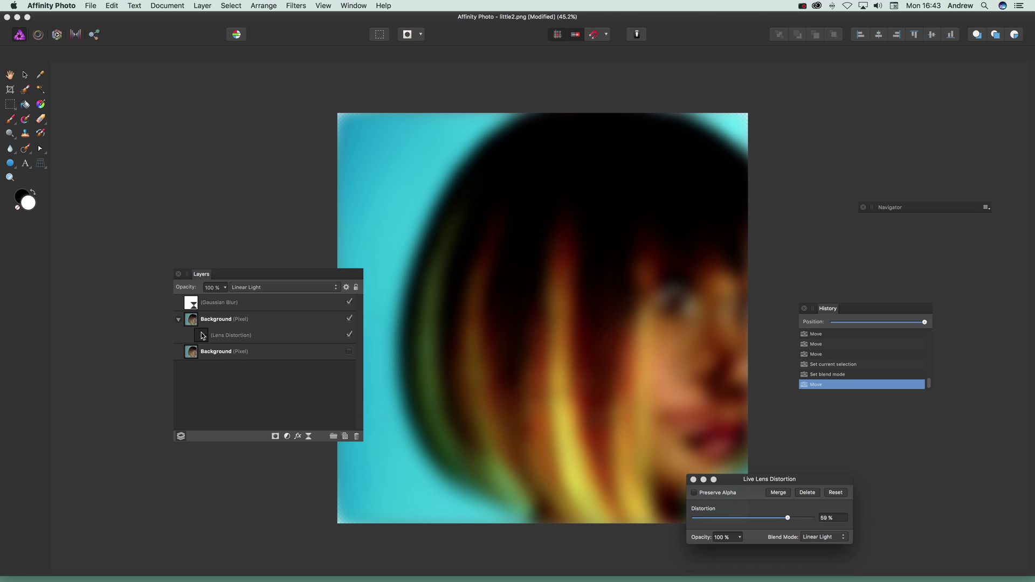
{"action": "left_click_drag", "start_coordinate": [193, 304], "coordinate": [194, 323]}
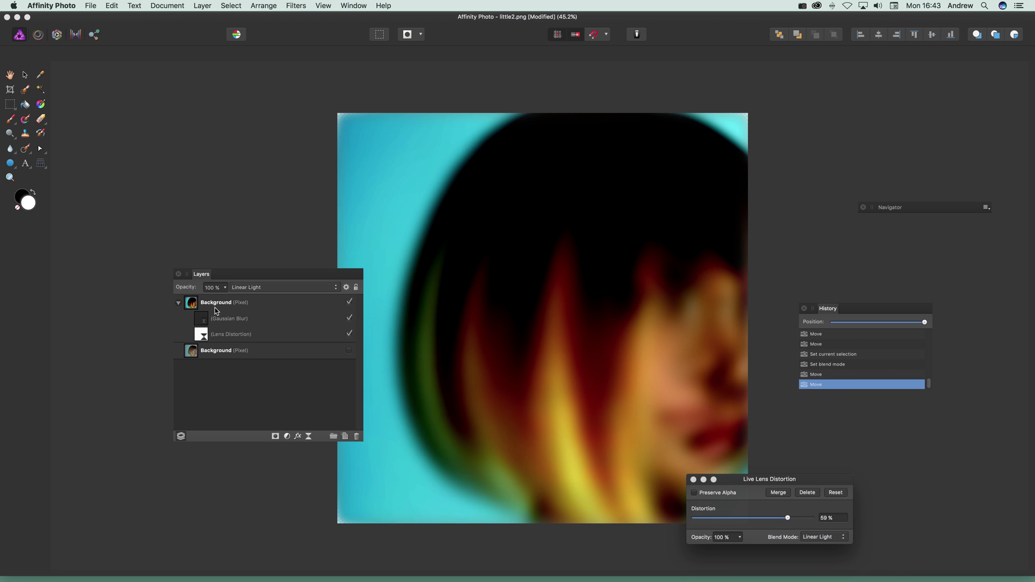
{"action": "left_click", "coordinate": [223, 324]}
{"action": "left_click", "coordinate": [223, 358]}
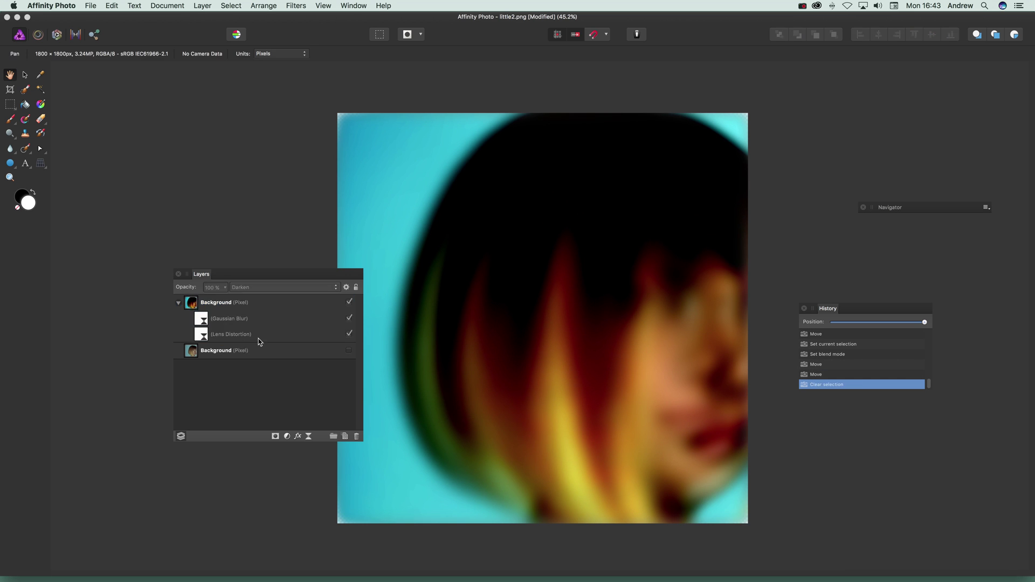
{"action": "left_click", "coordinate": [203, 322]}
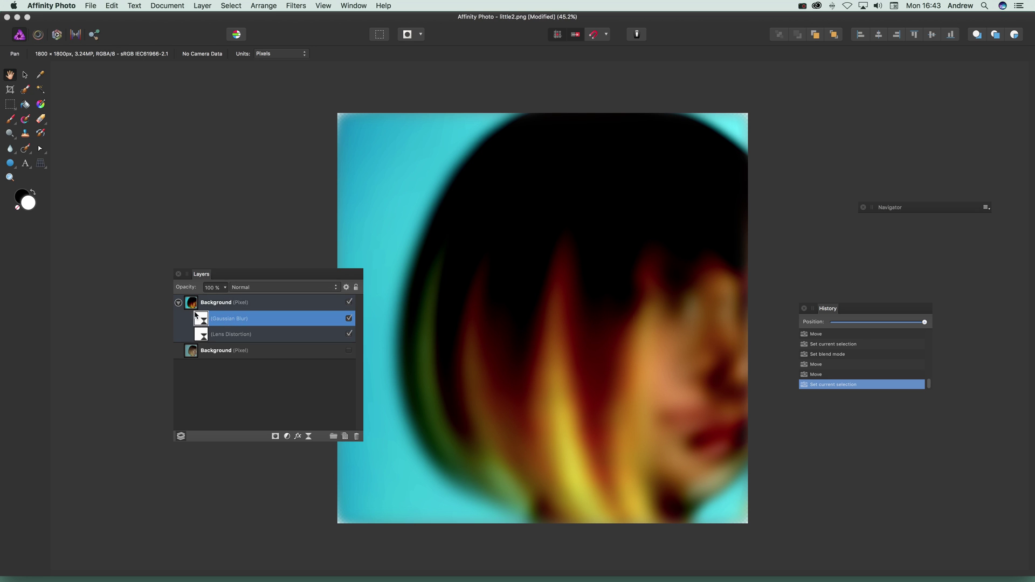
{"action": "mouse_move", "coordinate": [206, 322]}
{"action": "left_mouse_down"}
{"action": "mouse_move", "coordinate": [205, 341]}
{"action": "mouse_move", "coordinate": [204, 322]}
{"action": "left_mouse_up"}
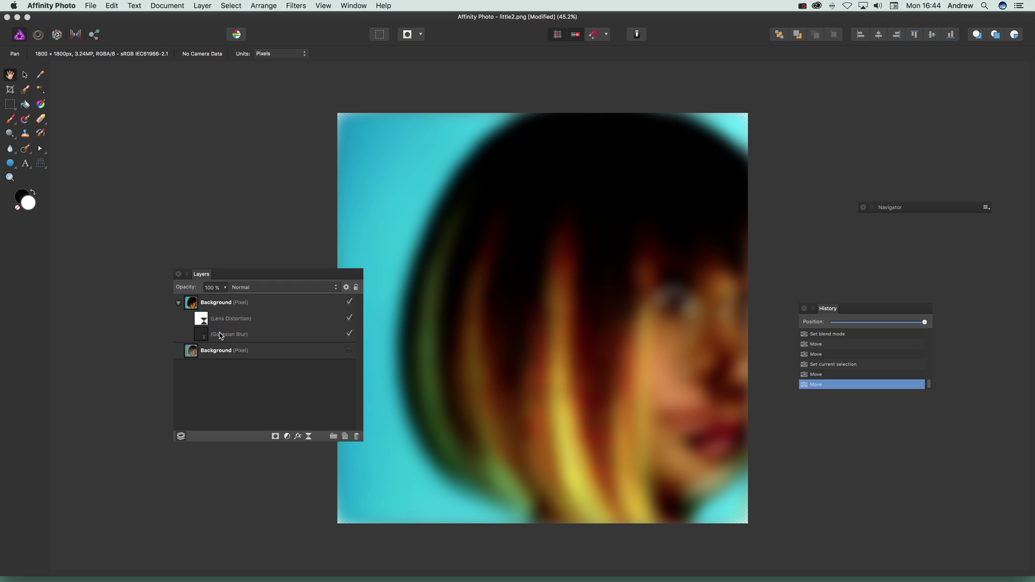
{"action": "left_click_drag", "start_coordinate": [203, 316], "coordinate": [196, 305]}
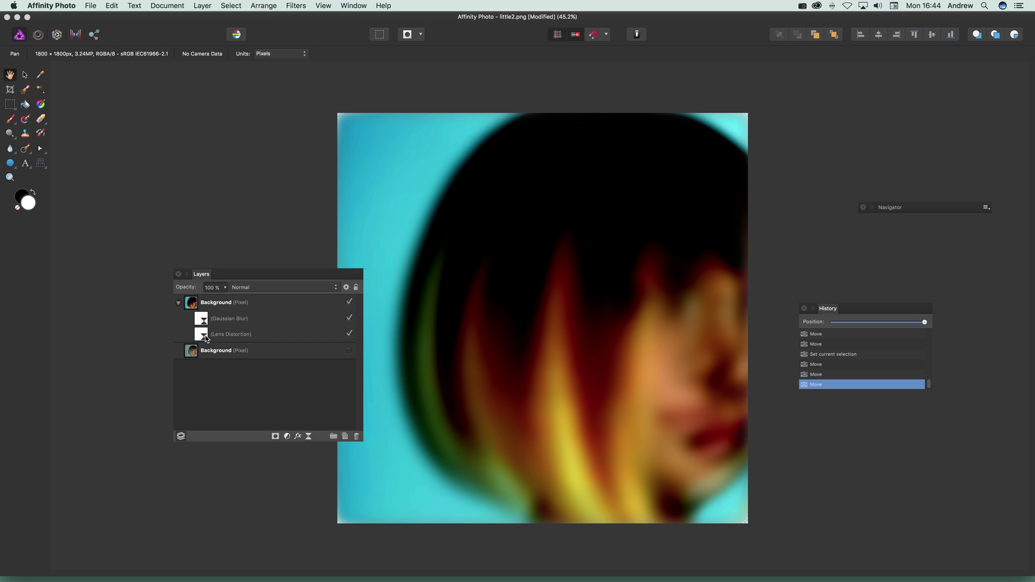
{"action": "left_click", "coordinate": [203, 338]}
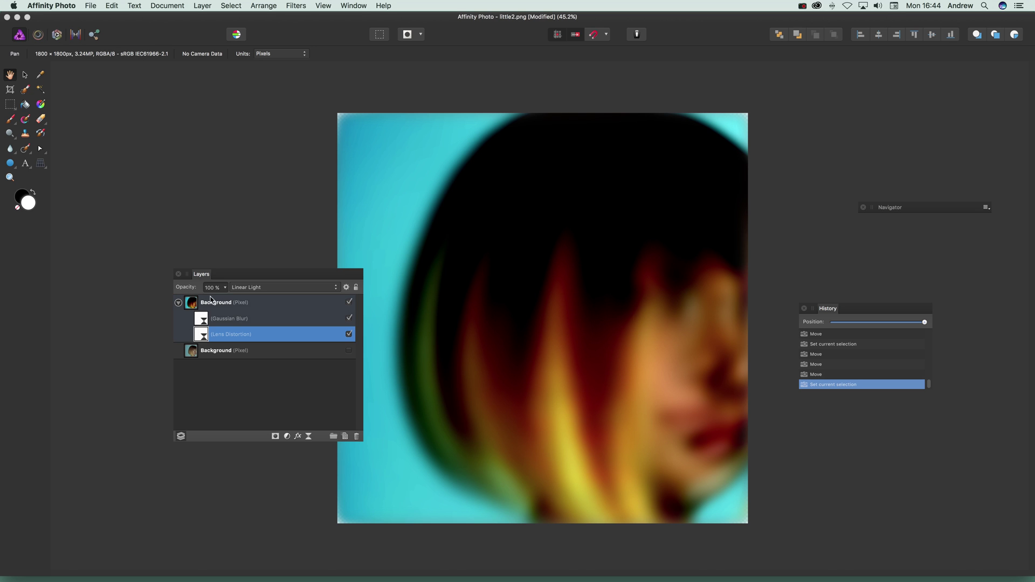
{"action": "left_click", "coordinate": [209, 7]}
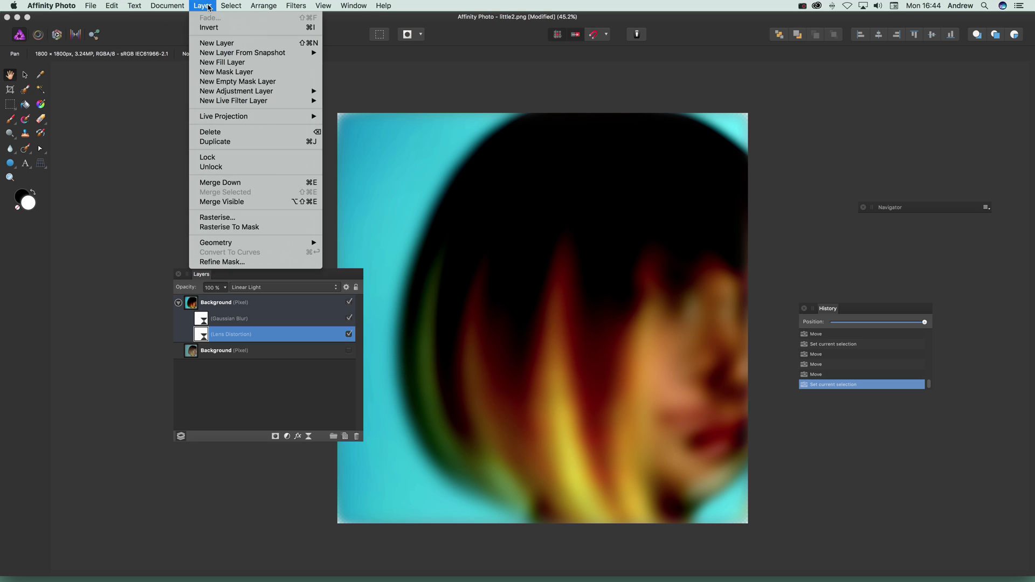
Duplicate the Lens Distortion filter, drop the lower copy to -2%, then select the upper copy.
{"action": "left_click", "coordinate": [221, 142]}
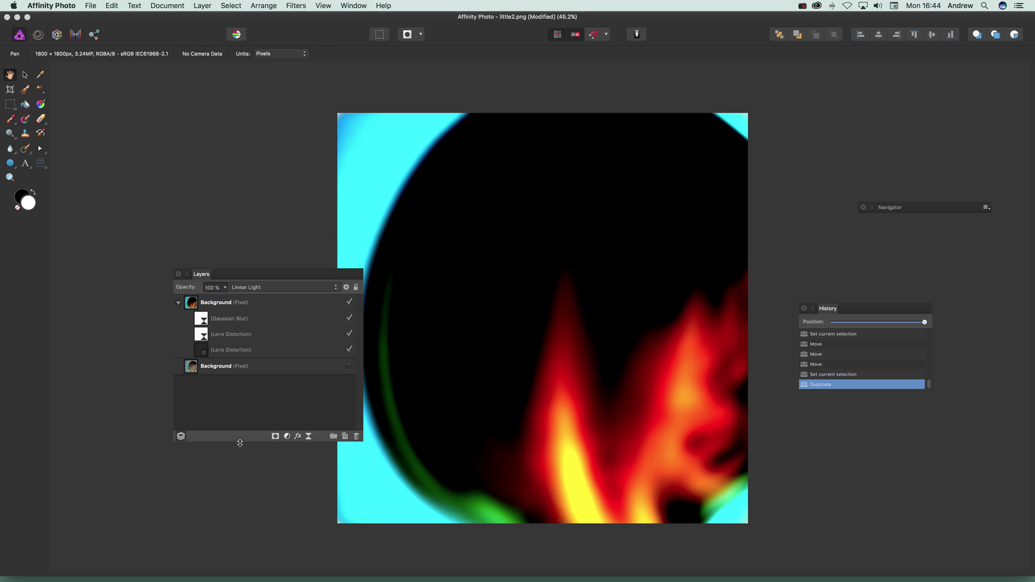
{"action": "left_click", "coordinate": [206, 351]}
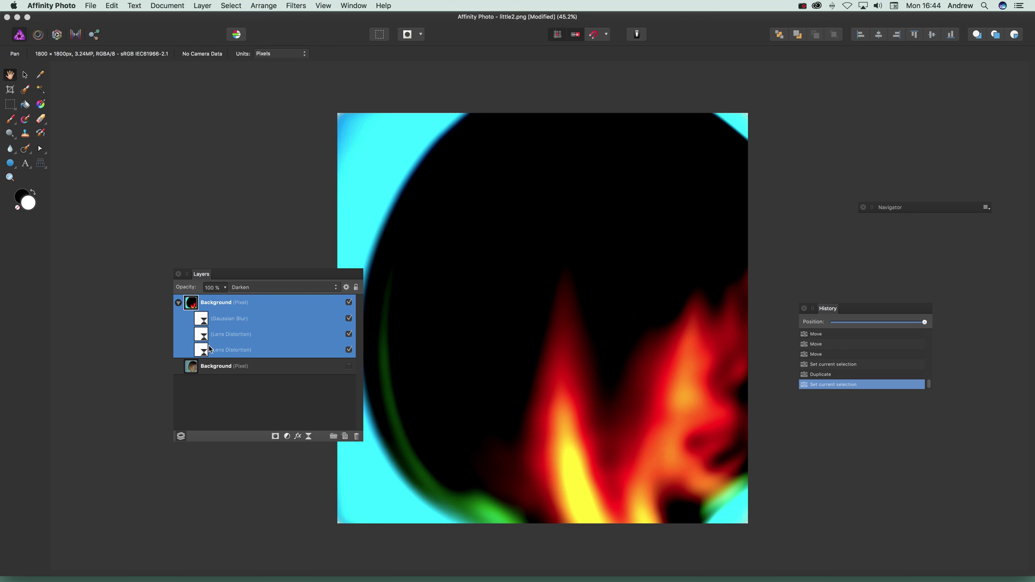
{"action": "left_click", "coordinate": [220, 397]}
{"action": "left_click", "coordinate": [203, 353]}
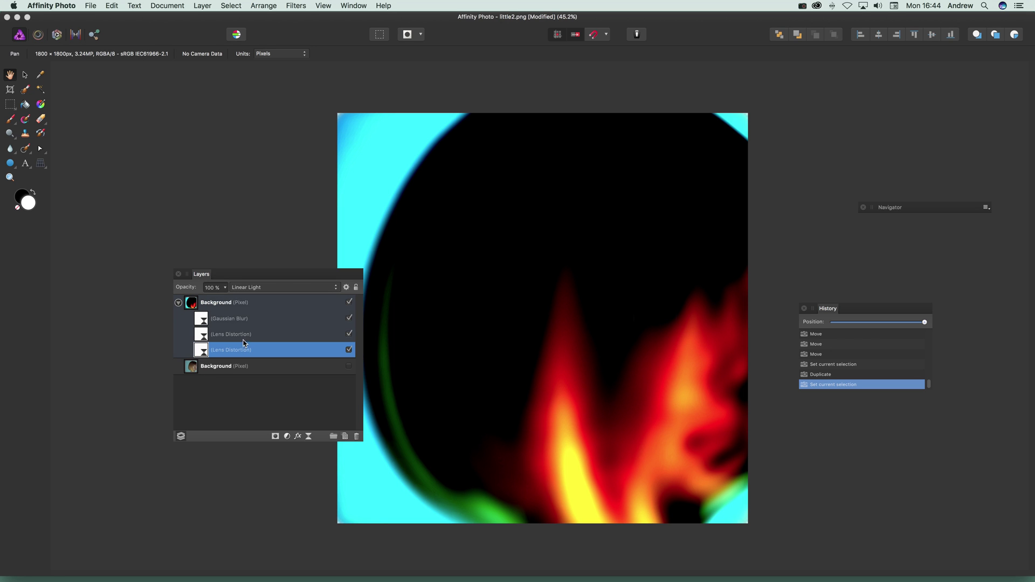
{"action": "double_click", "coordinate": [203, 354]}
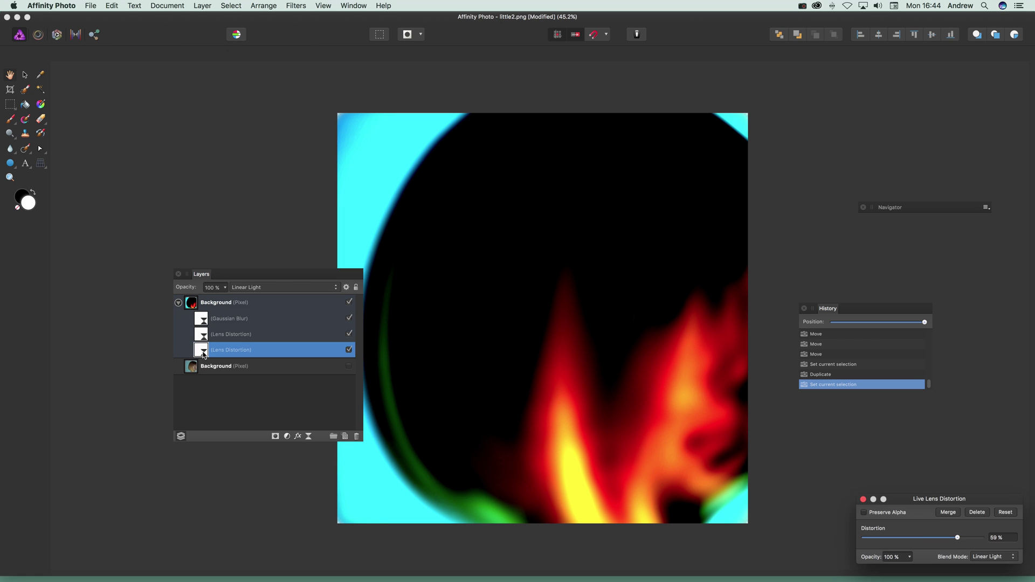
{"action": "left_click_drag", "start_coordinate": [948, 542], "coordinate": [923, 541]}
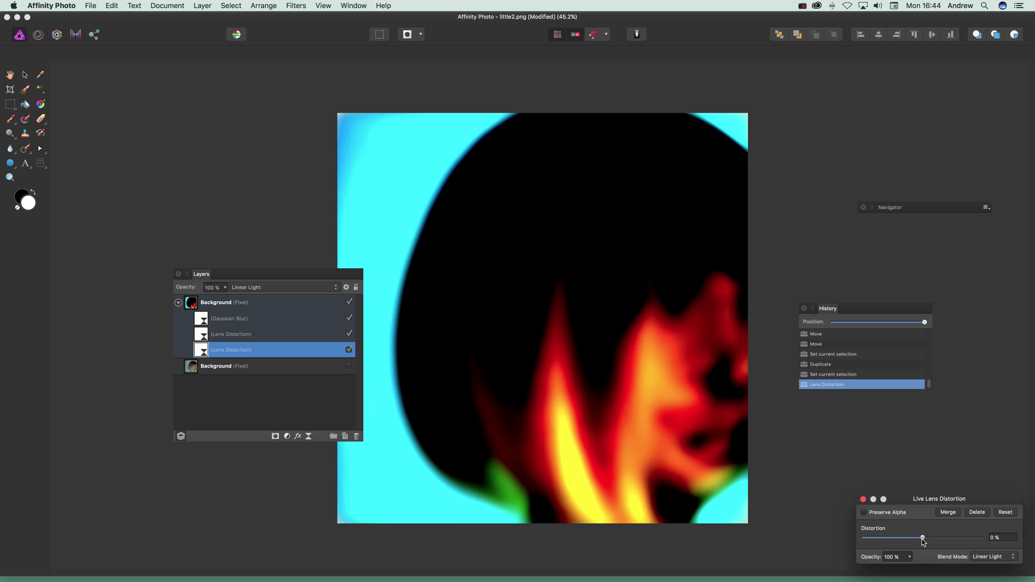
{"action": "left_click", "coordinate": [204, 335]}
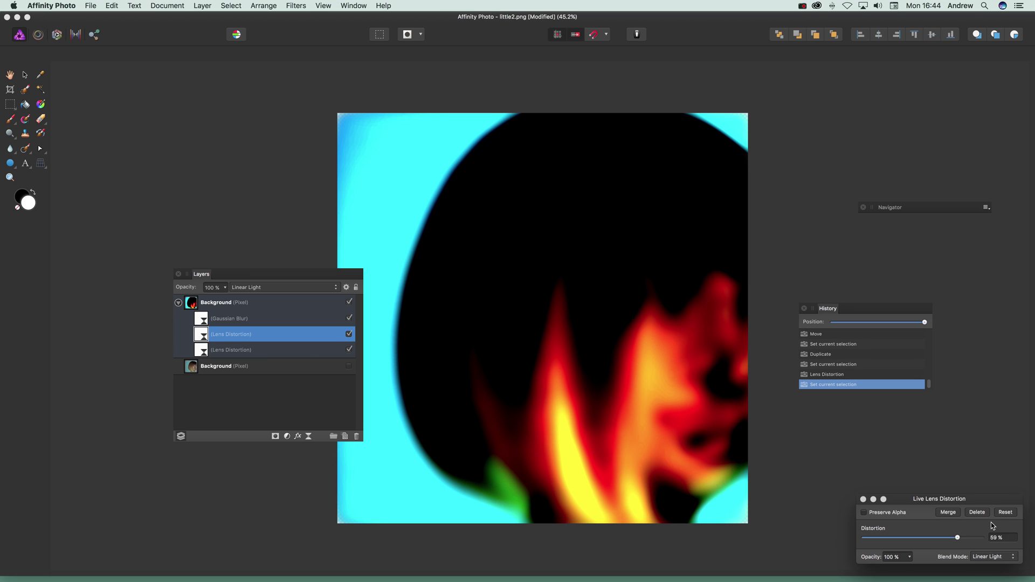
{"action": "left_click", "coordinate": [982, 558]}
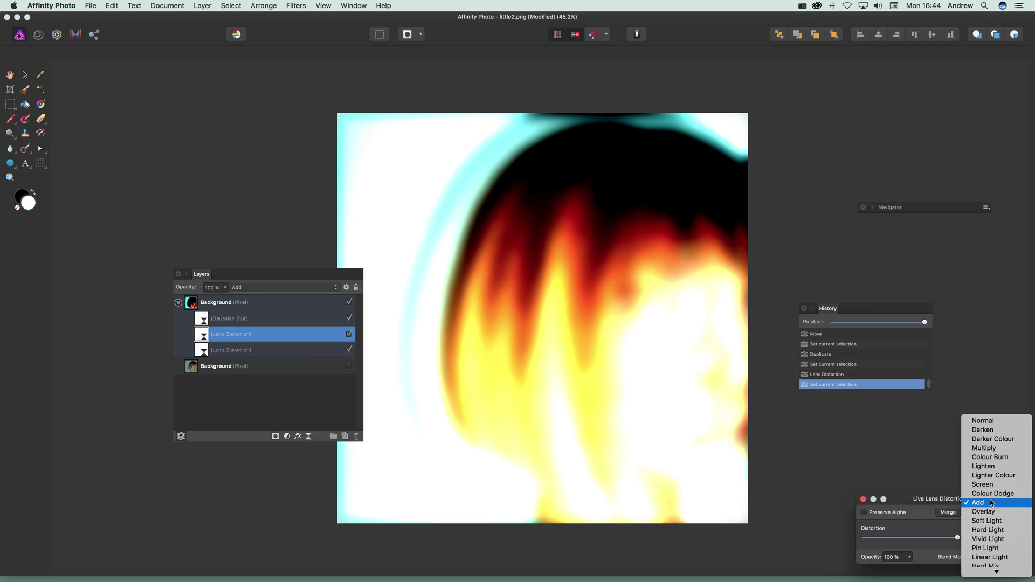
Apply the Add blend mode to the upper Lens Distortion filter and show the lower Background layer.
{"action": "left_click", "coordinate": [990, 503]}
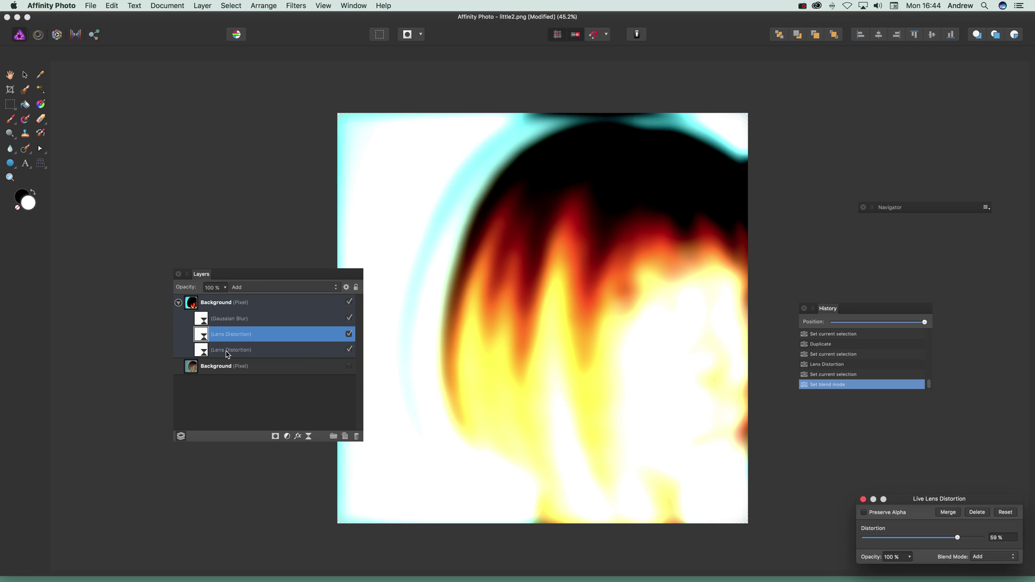
{"action": "left_click", "coordinate": [349, 367]}
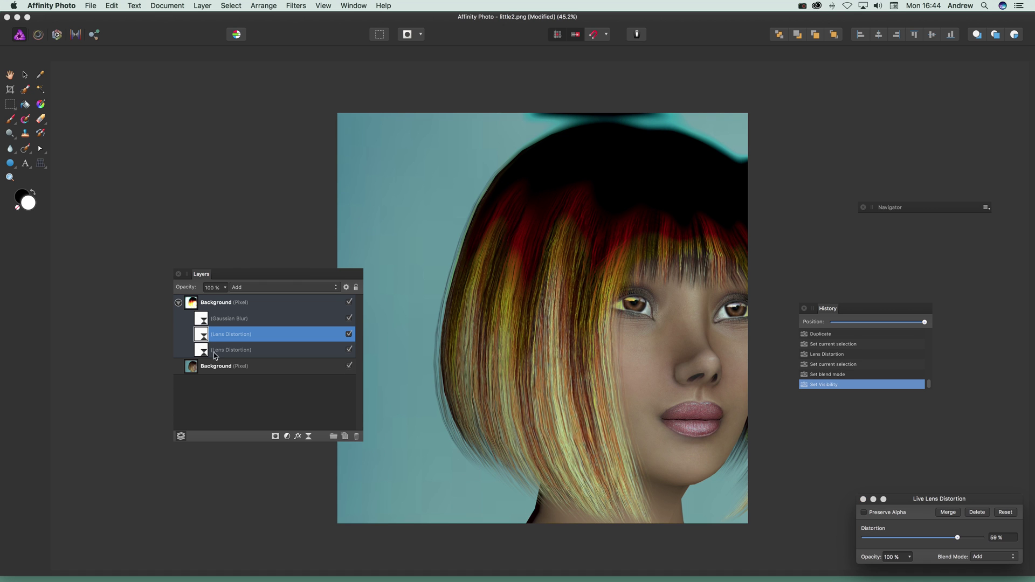
{"action": "left_click", "coordinate": [234, 367]}
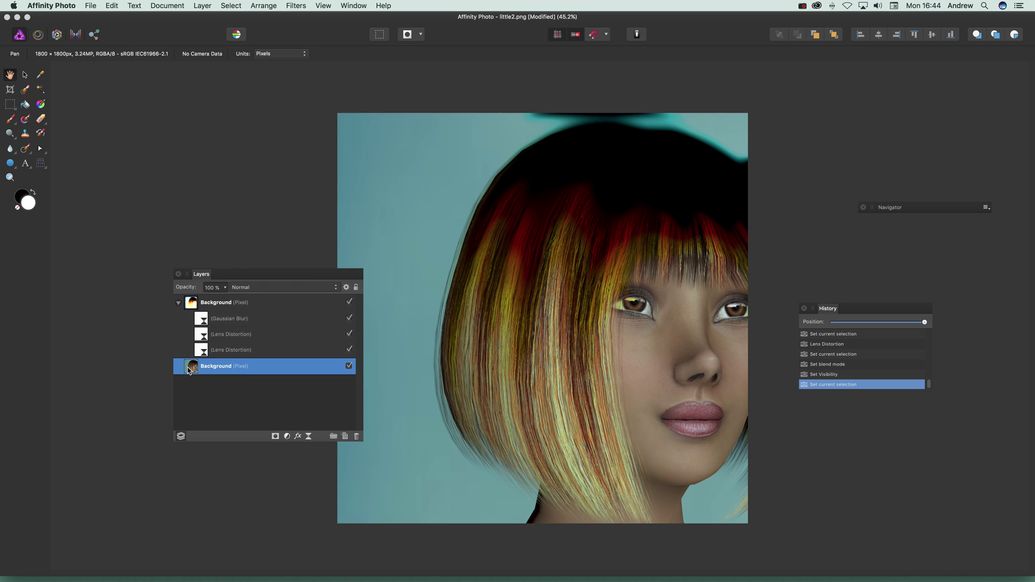
Hide the lower Background layer again and select the Gaussian Blur filter.
{"action": "left_click", "coordinate": [223, 305]}
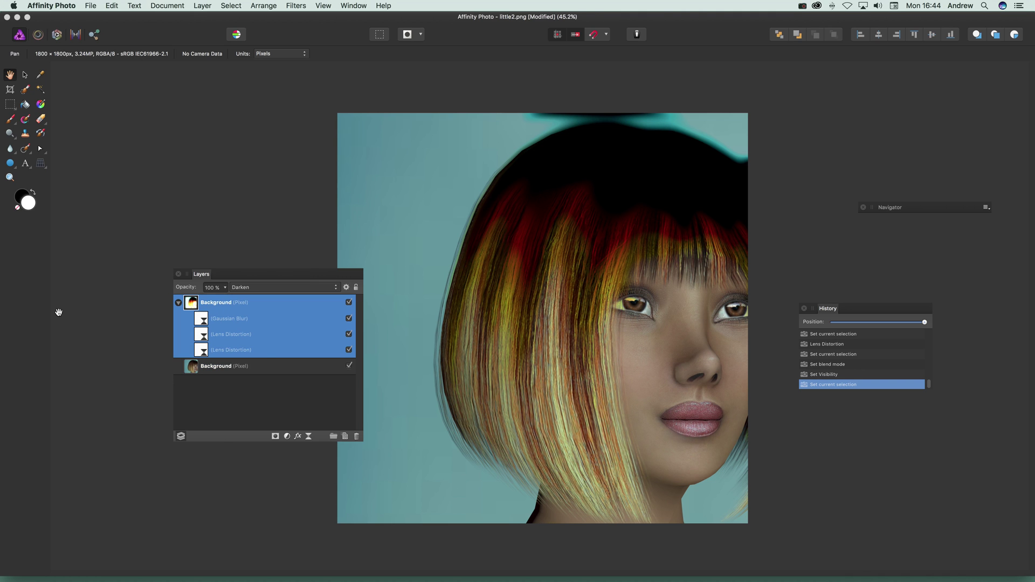
{"action": "left_click", "coordinate": [349, 366]}
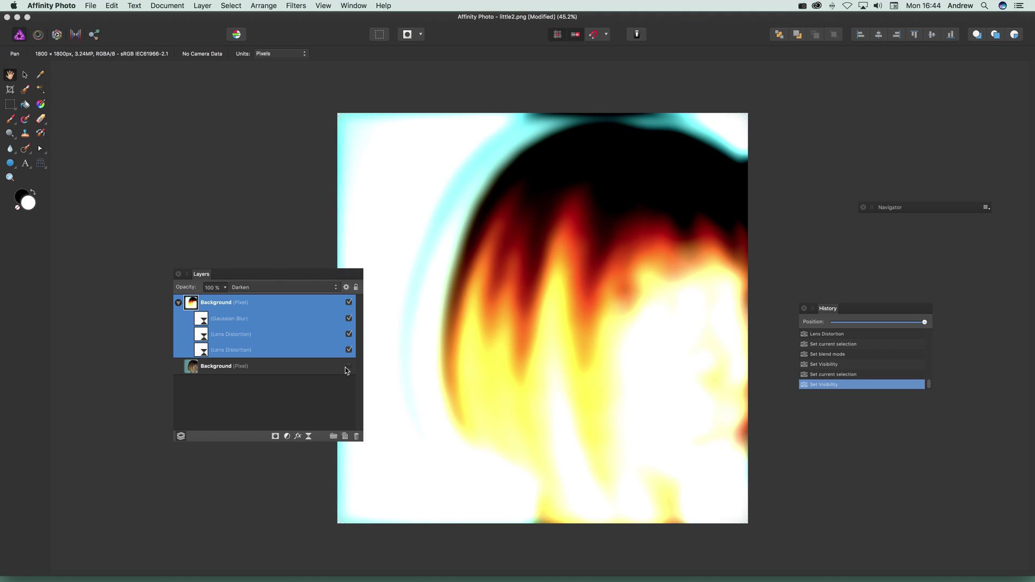
{"action": "left_click", "coordinate": [215, 398]}
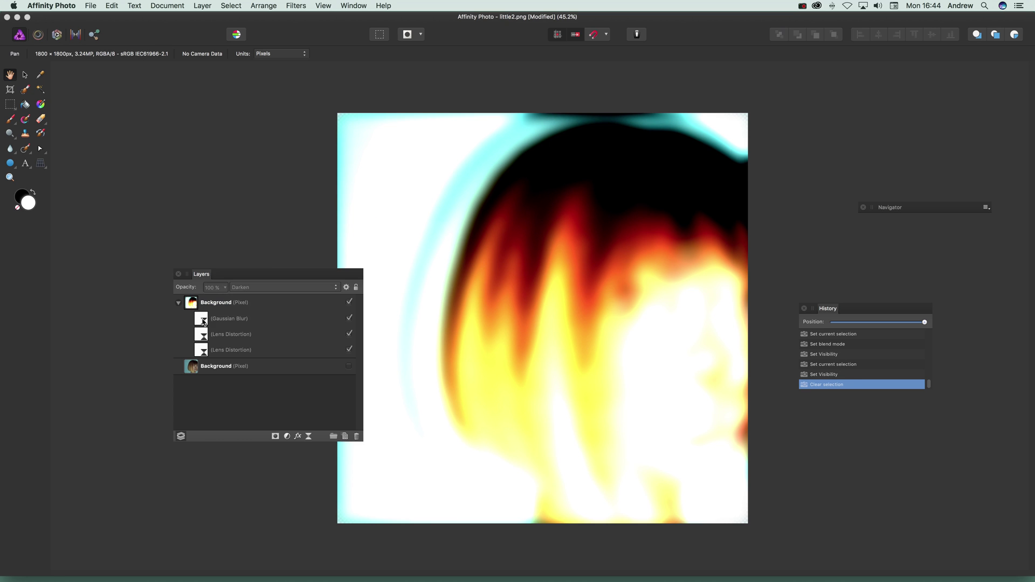
{"action": "left_click", "coordinate": [203, 322]}
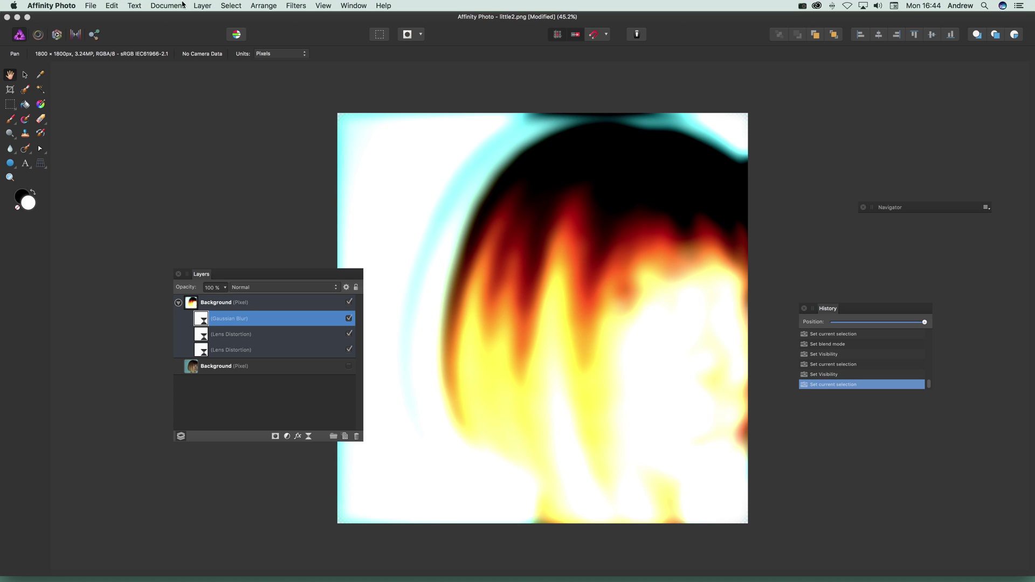
{"action": "left_click", "coordinate": [203, 6]}
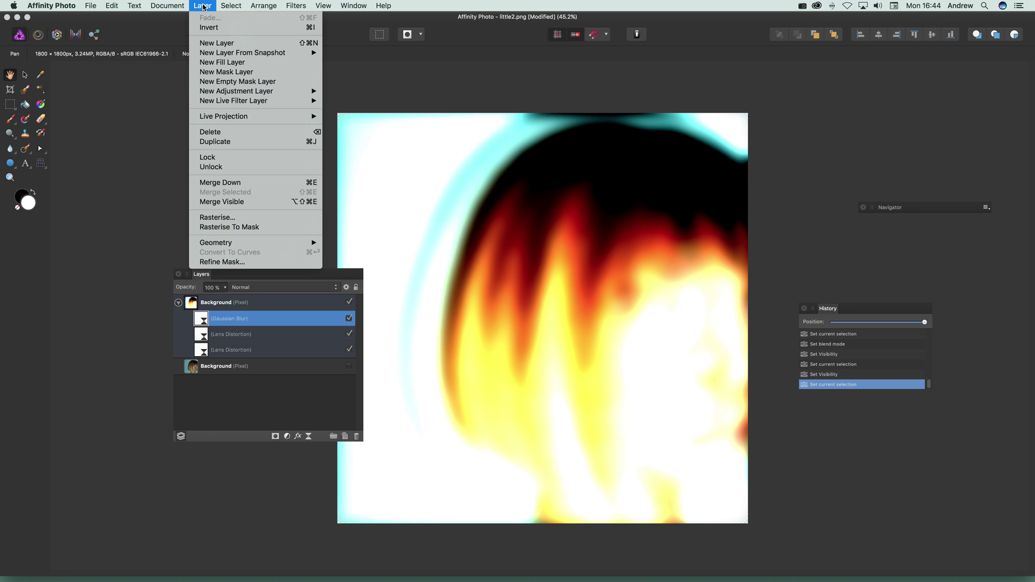
Delete the Gaussian Blur filter and drag one Lens Distortion filter above the Background group.
{"action": "left_click", "coordinate": [225, 133]}
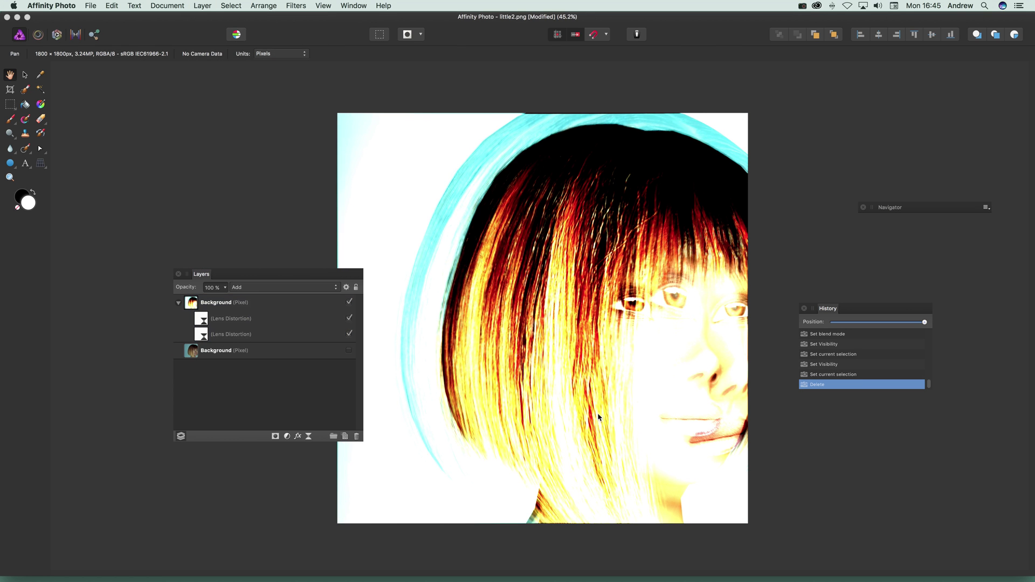
{"action": "left_click_drag", "start_coordinate": [202, 322], "coordinate": [198, 297]}
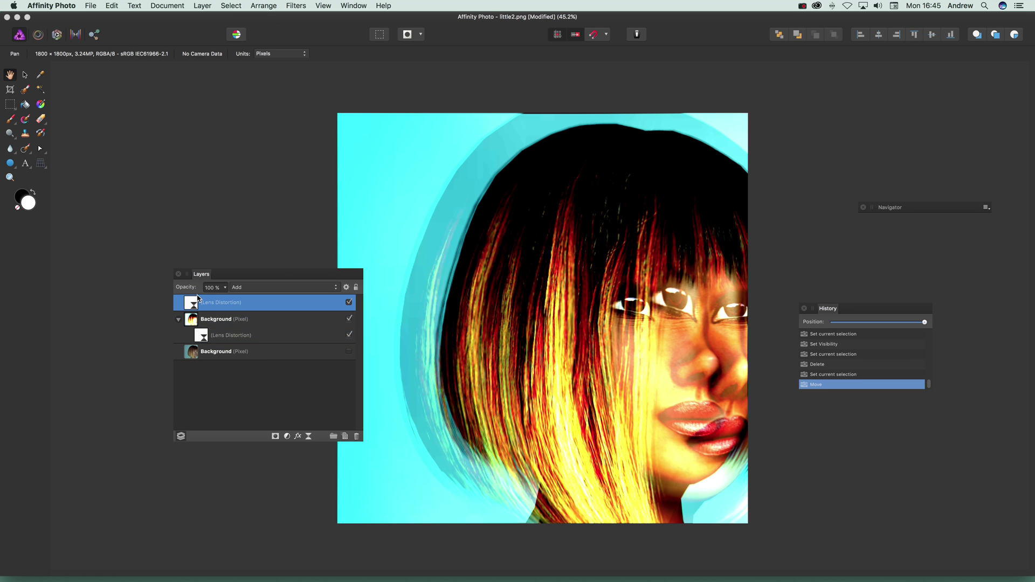